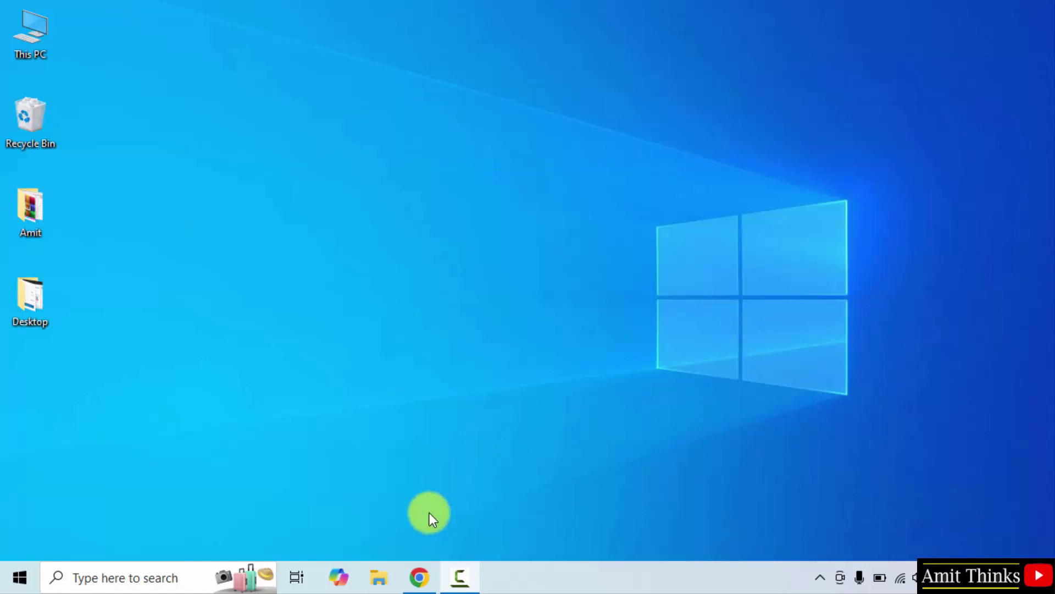
Step: Search Google for 'mongodb' and open the official mongodb.com homepage
click(419, 579)
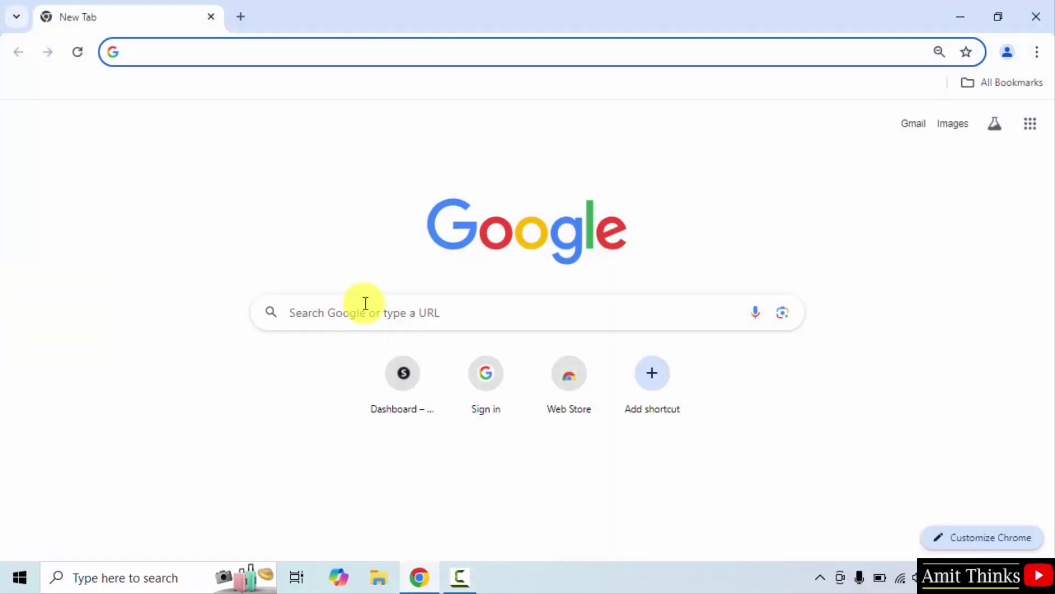
click(365, 303)
text(mongo)
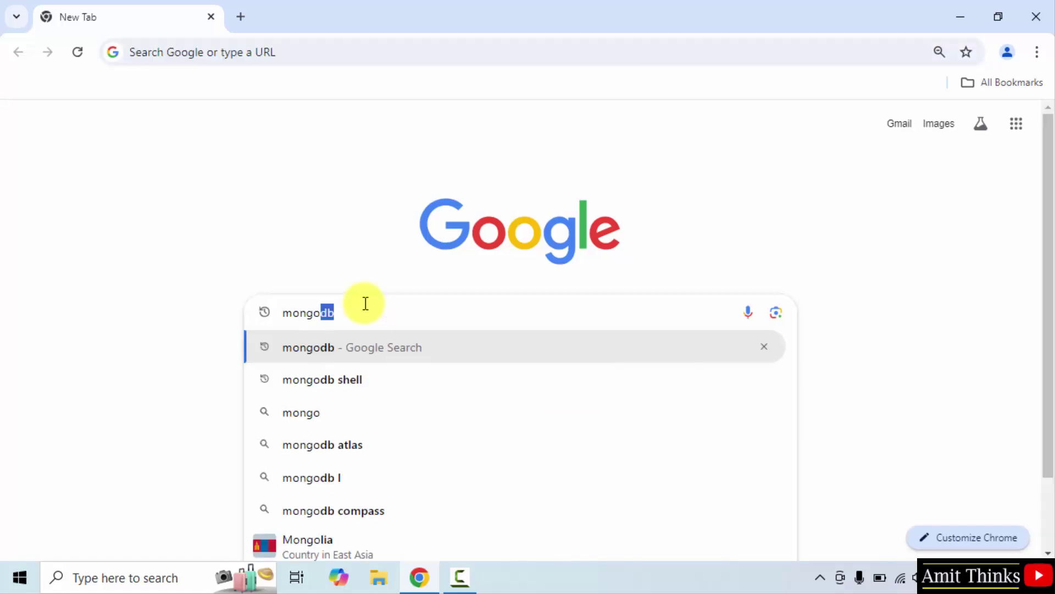
text(db)
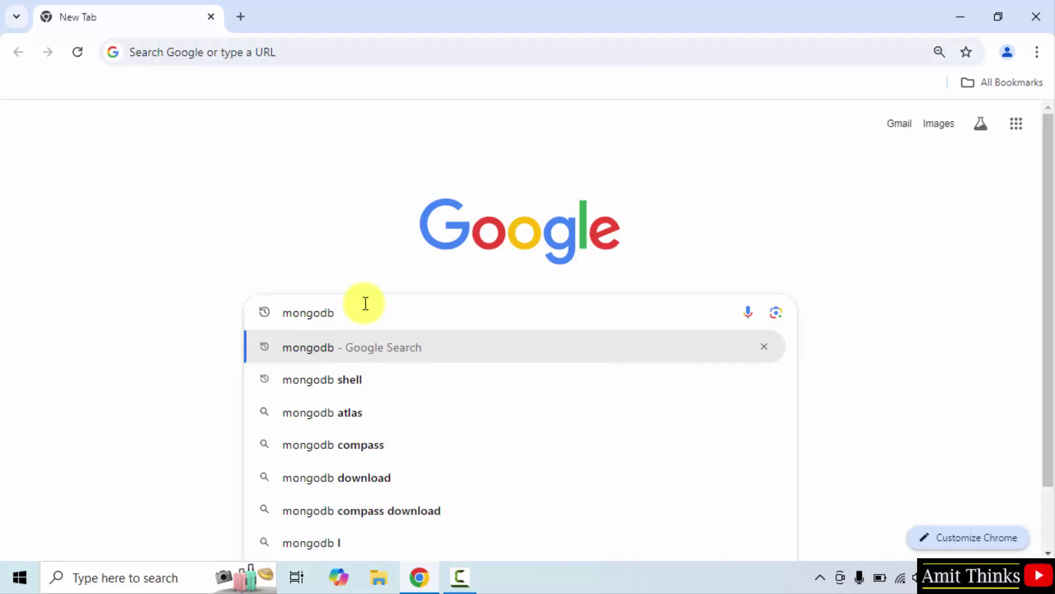
key(Return)
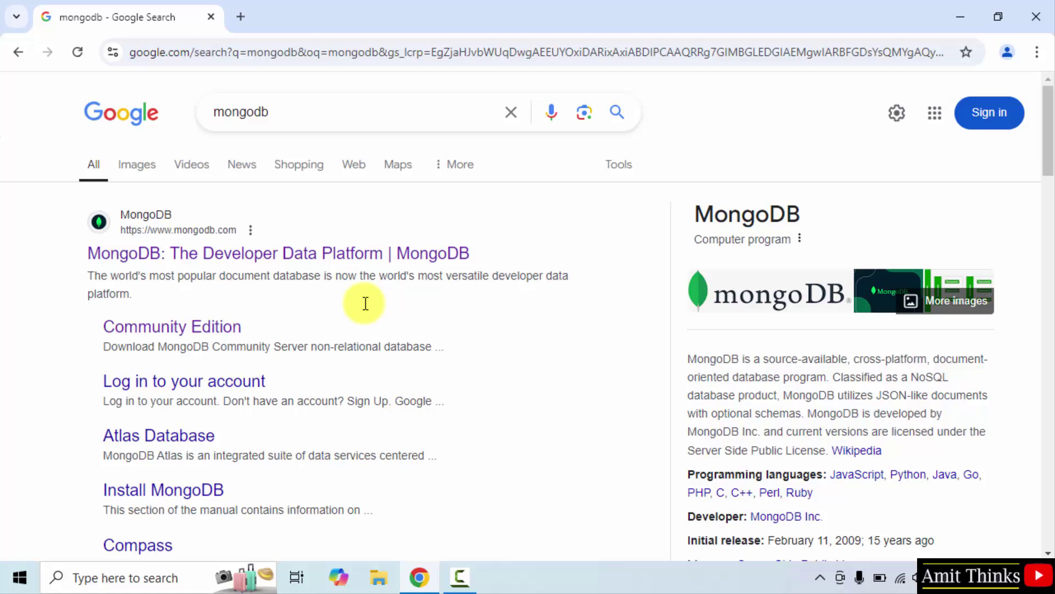
click(234, 261)
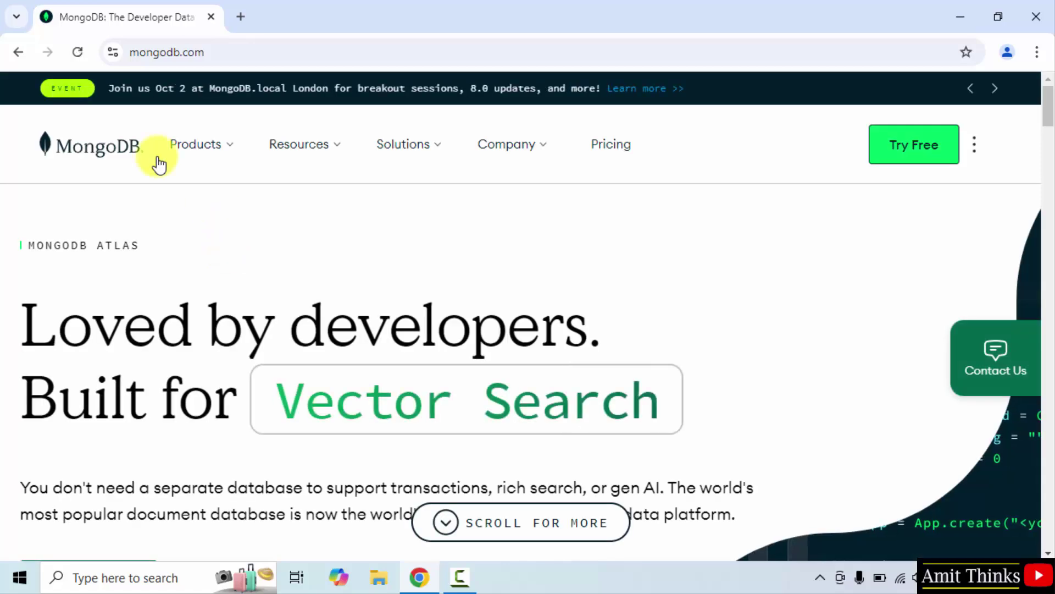
Step: Go through Products > Community Edition to the Community Server download page
click(229, 157)
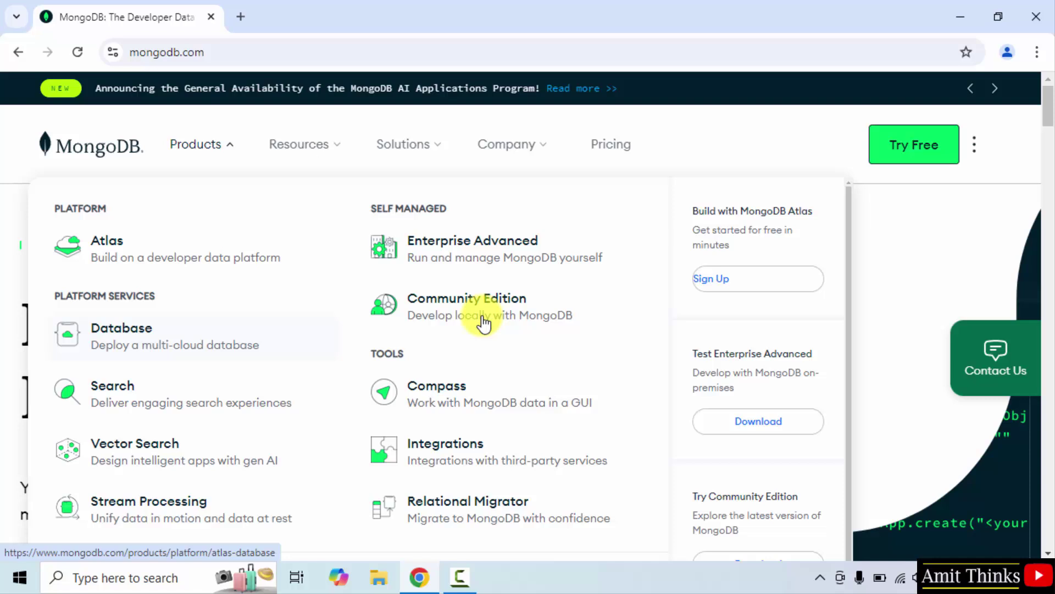
click(517, 321)
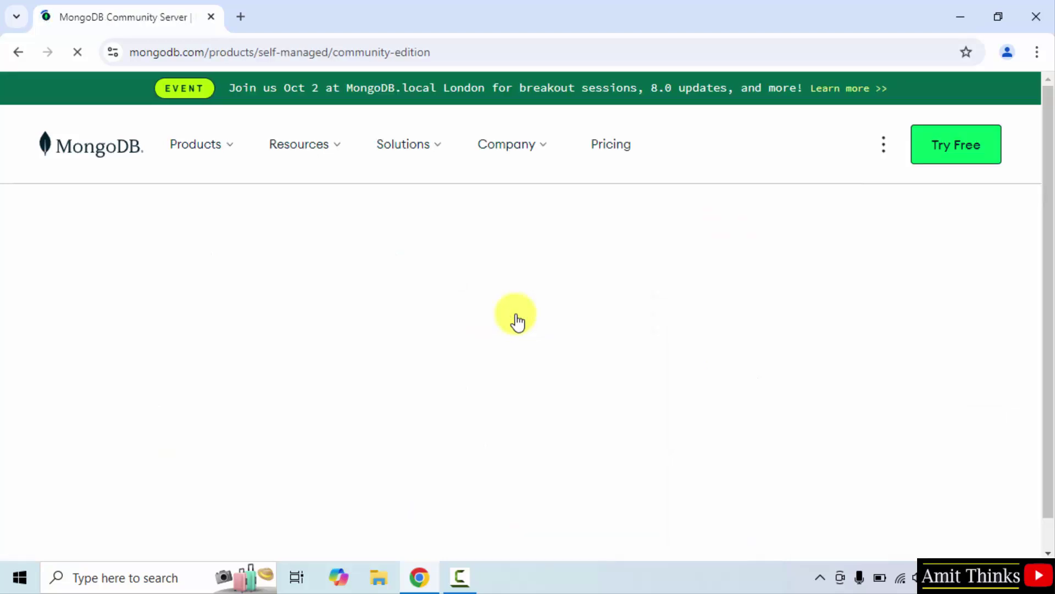
scroll(552, 243, down, 2)
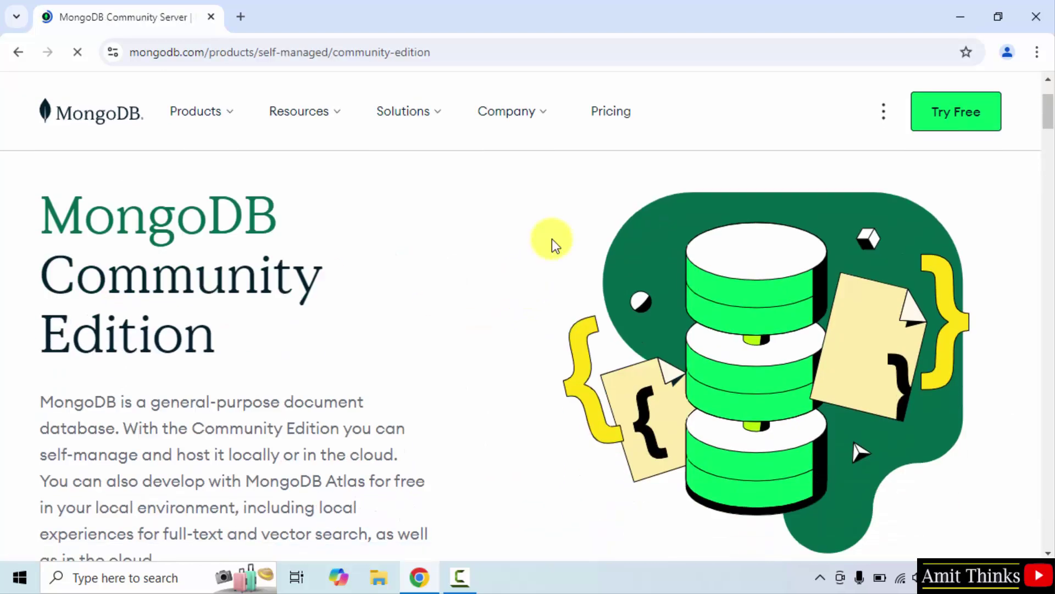
scroll(552, 243, down, 2)
drag(1049, 121, 1046, 133)
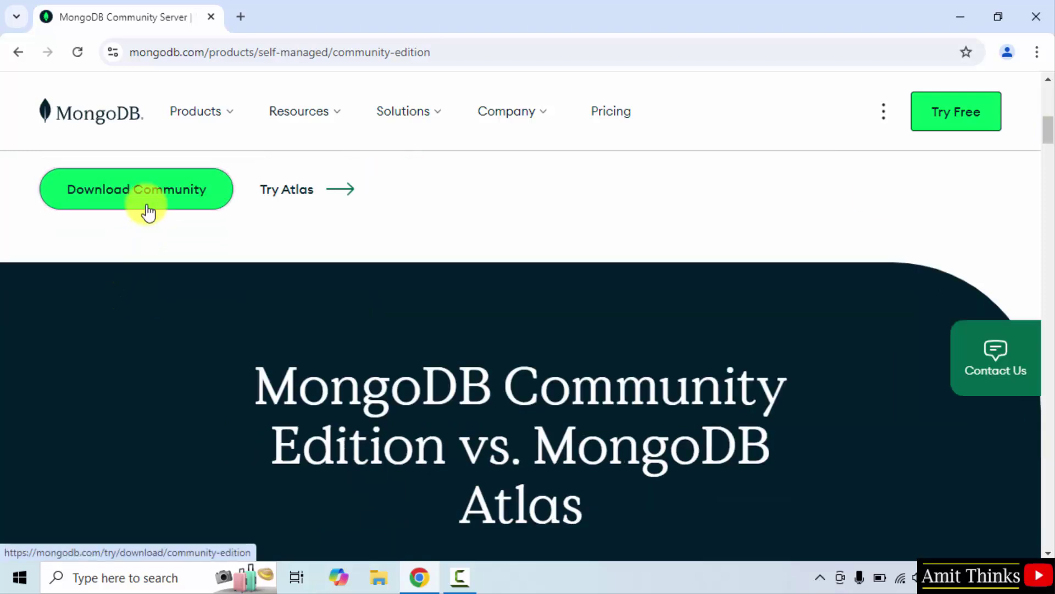
click(147, 212)
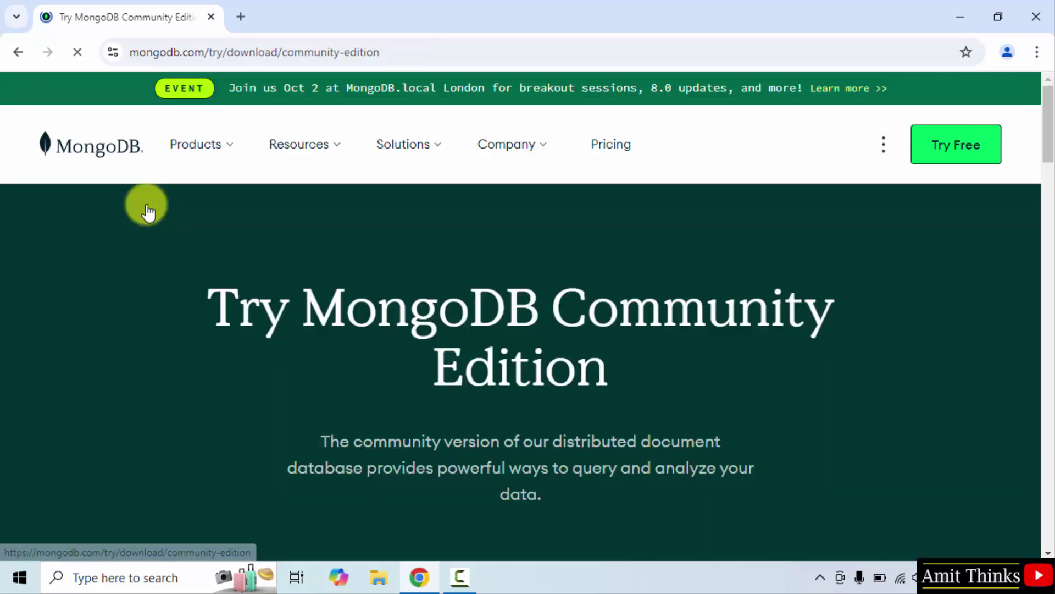
drag(1046, 124, 1046, 208)
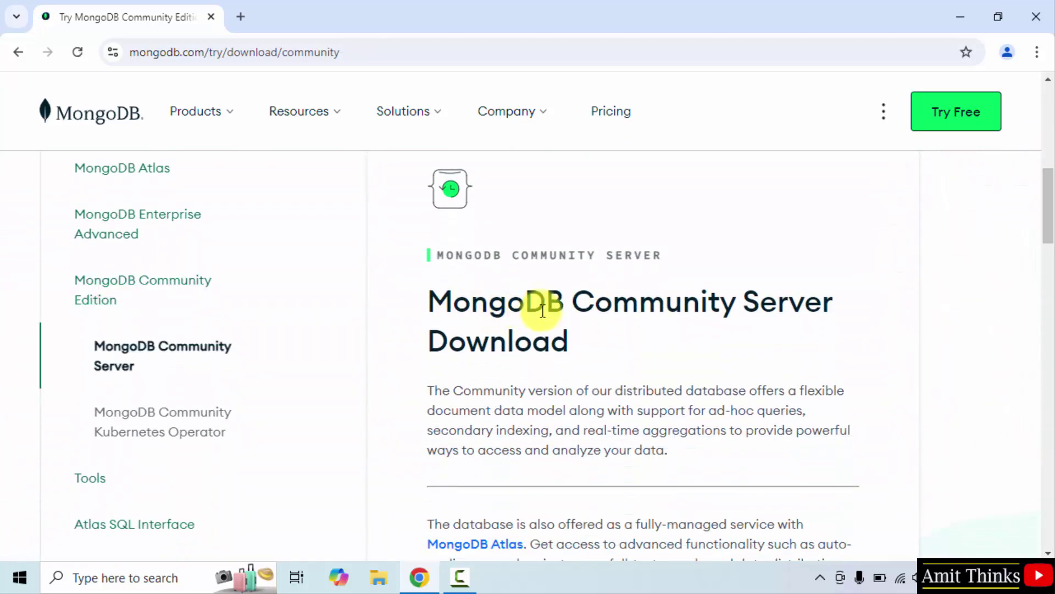
Step: Download the MongoDB 8.0.0 Windows x64 msi installer
triple_click(653, 306)
drag(1046, 210, 1047, 321)
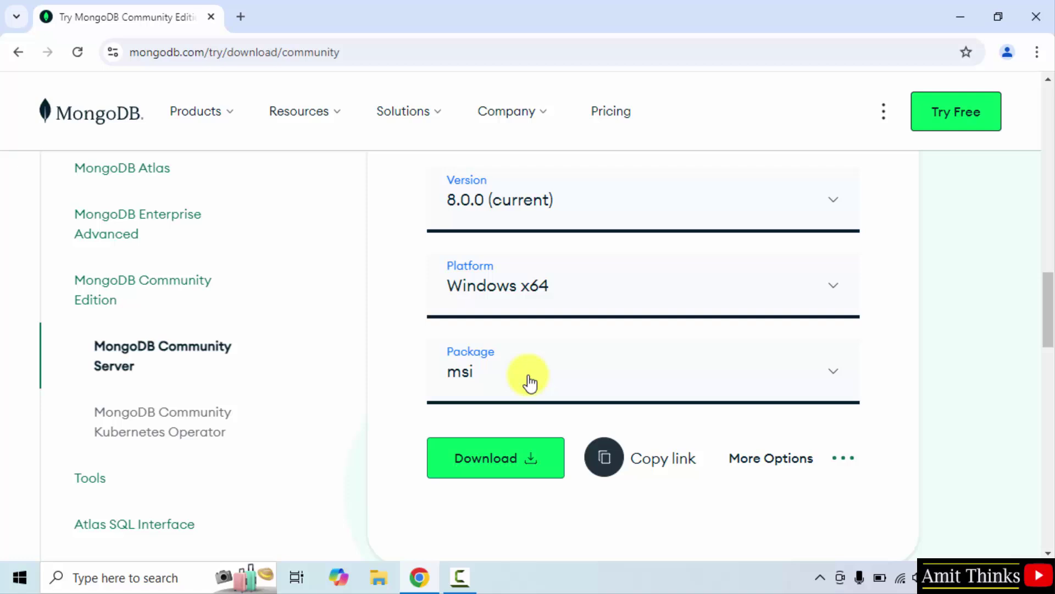
click(509, 467)
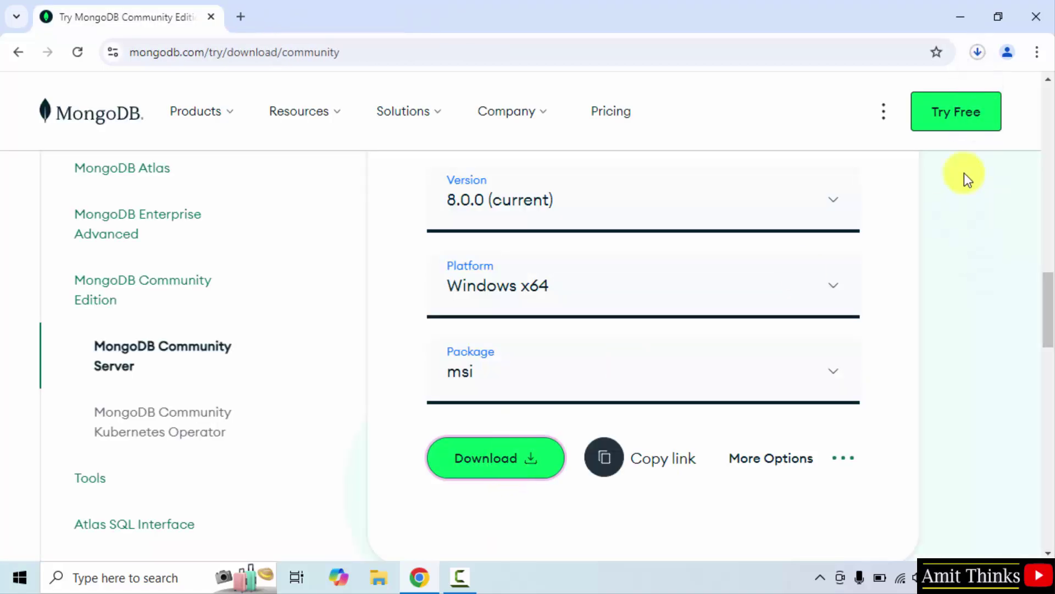
Step: Open the downloaded msi from Chrome's downloads panel to launch the Setup Wizard
click(978, 53)
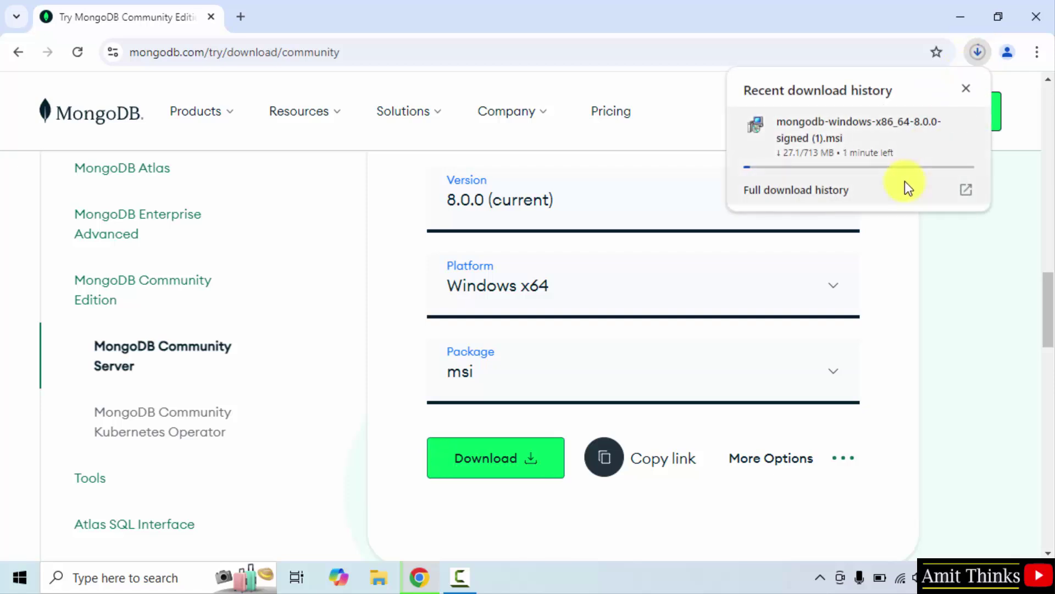
mouse_move(841, 136)
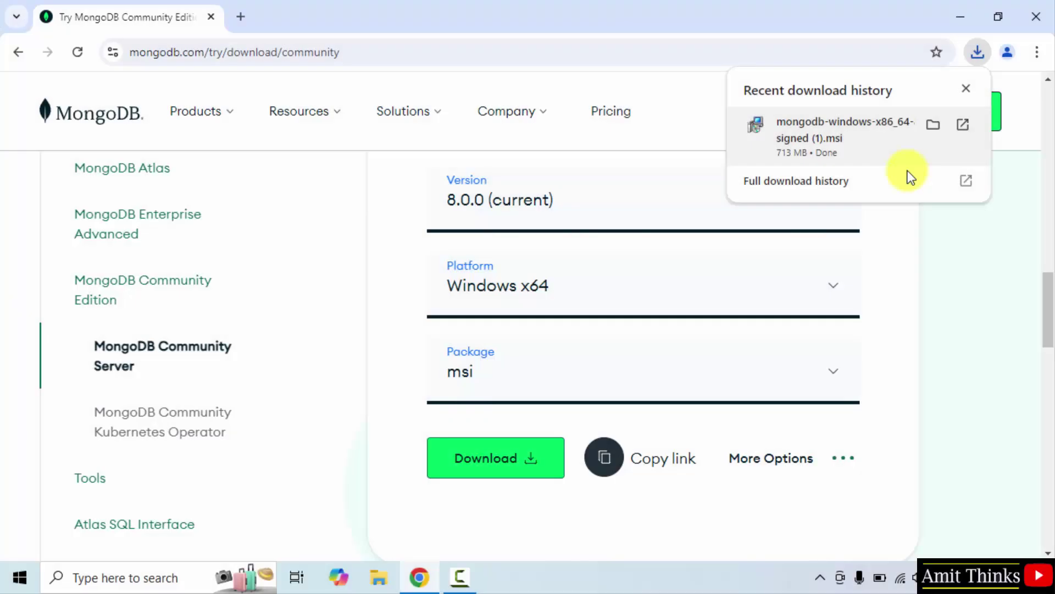
right_click(886, 146)
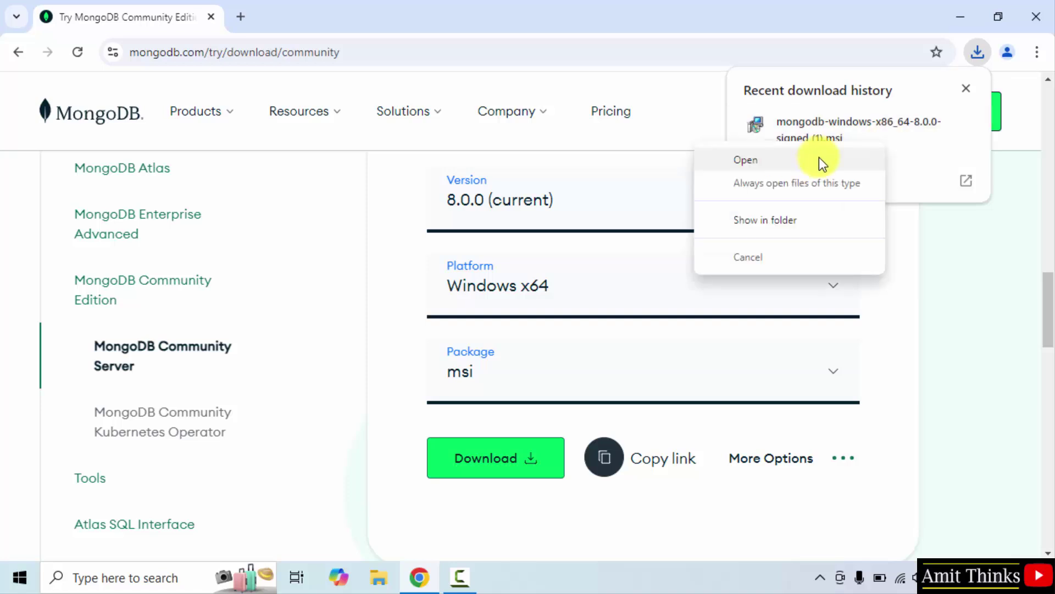
click(820, 157)
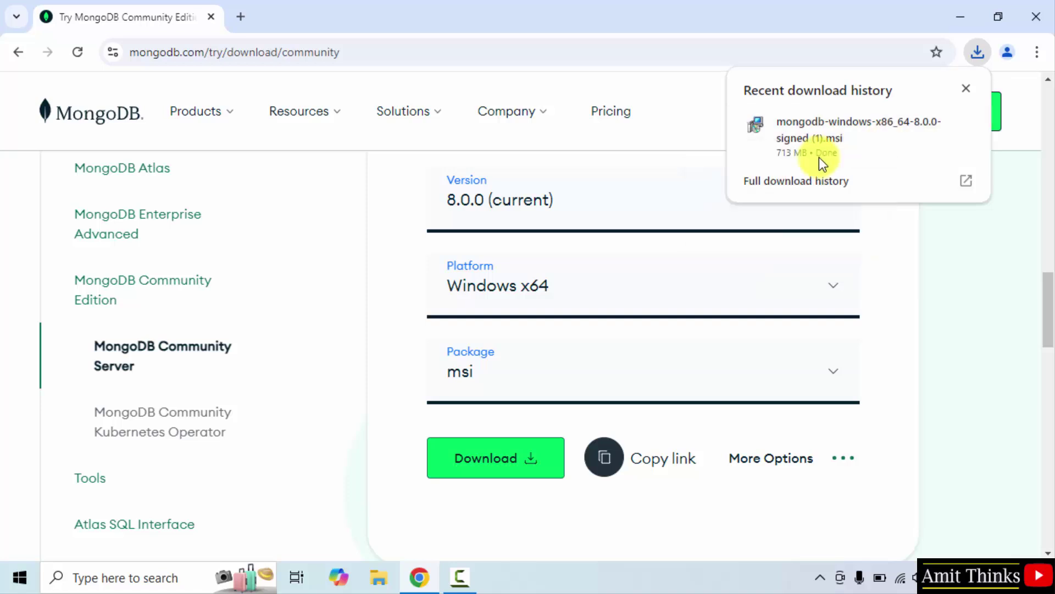
Step: Accept the MongoDB license terms and choose the Complete setup type
click(966, 24)
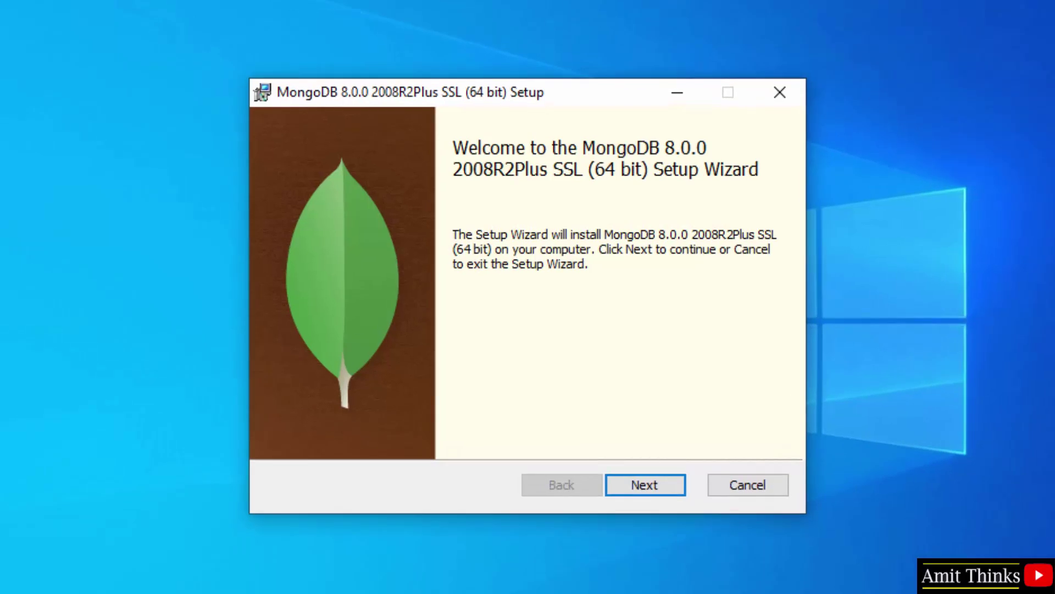
click(647, 483)
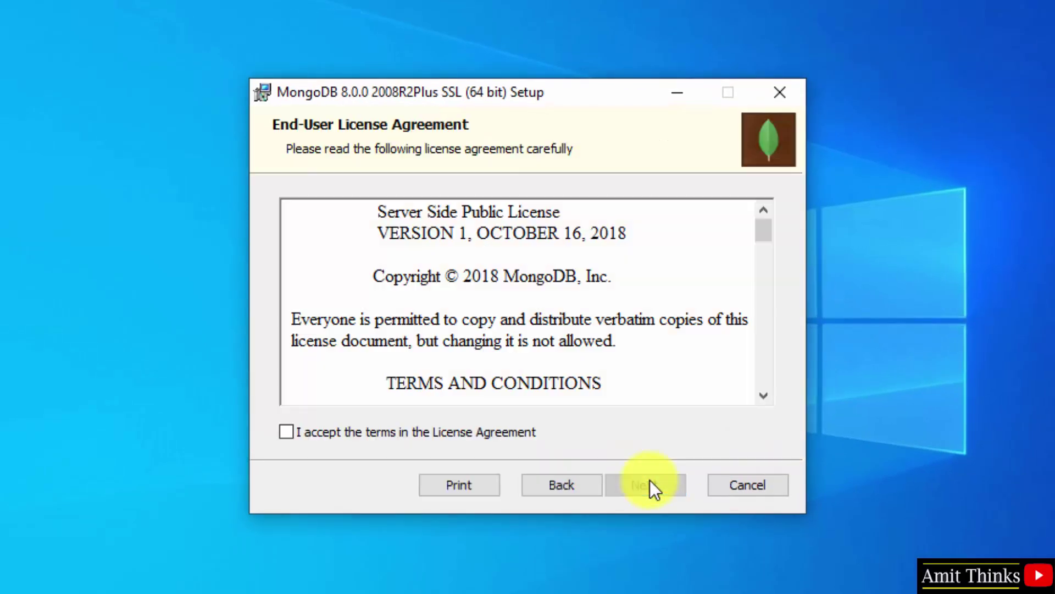
click(341, 435)
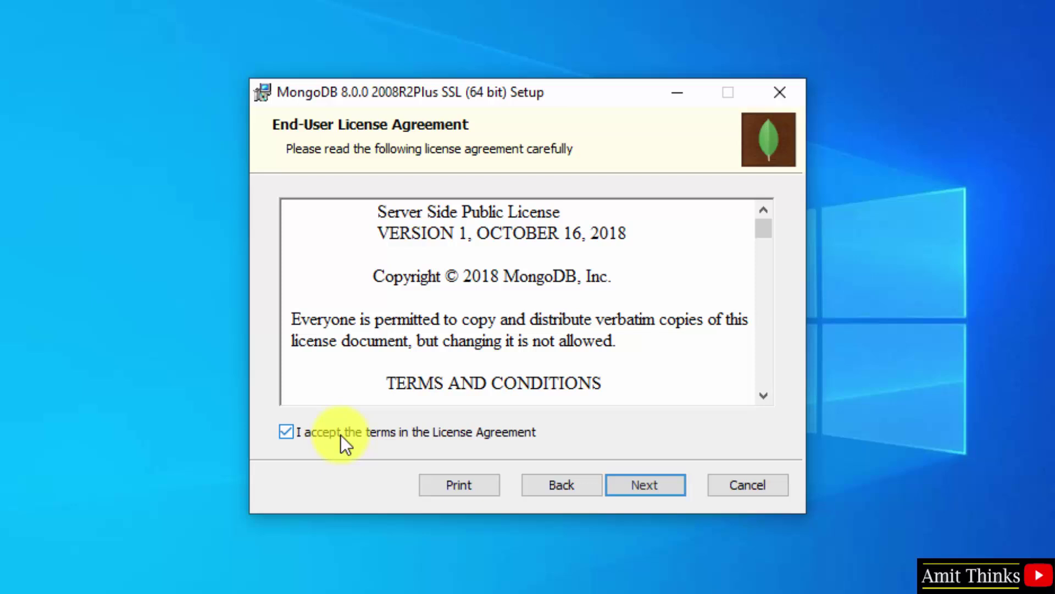
click(660, 490)
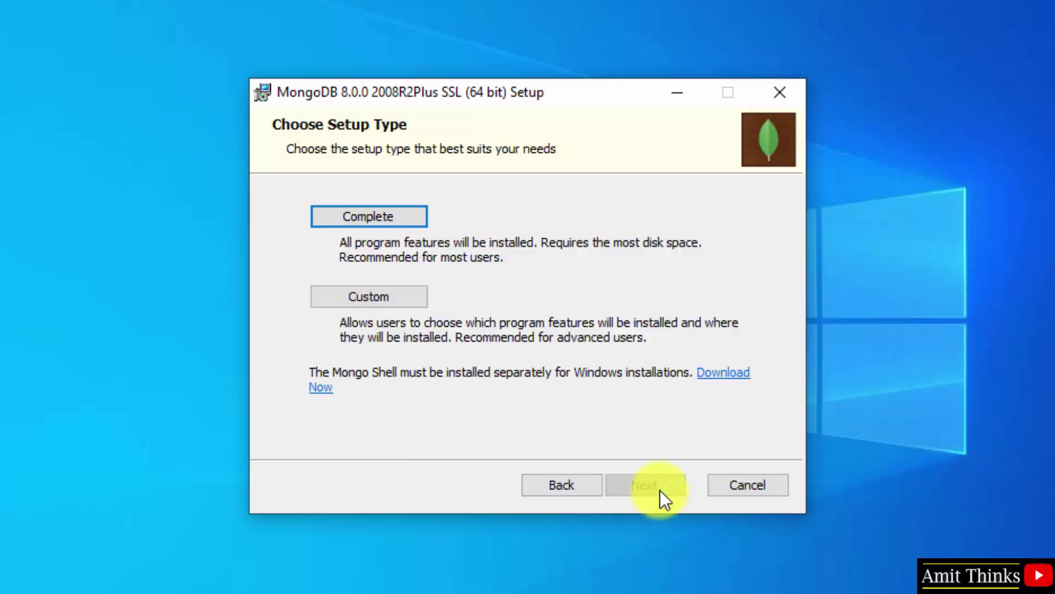
click(406, 221)
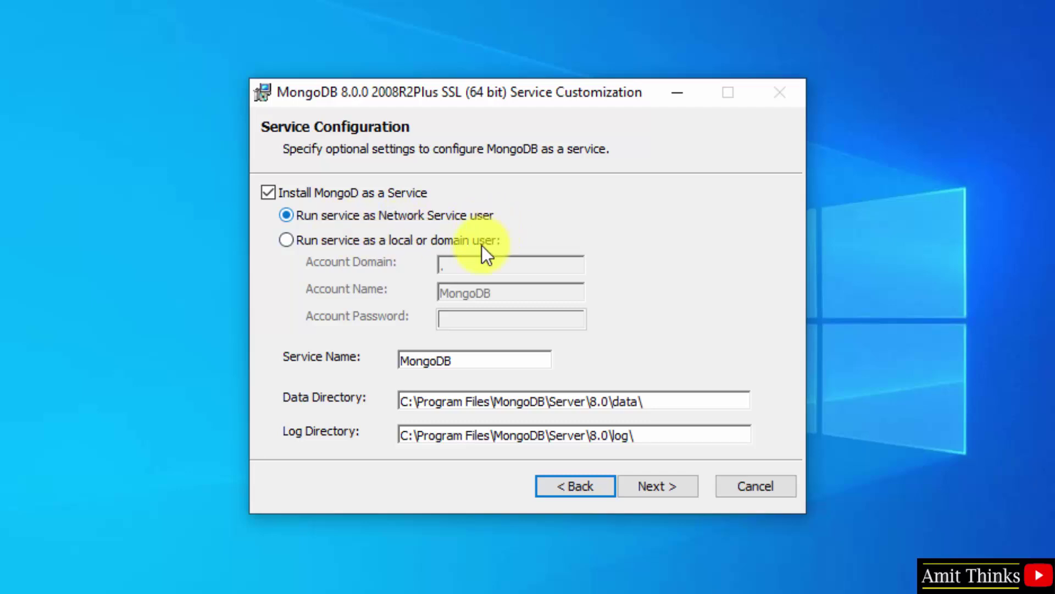
Step: Inspect the default service name 'MongoDB' and the default data directory path
double_click(456, 360)
click(522, 361)
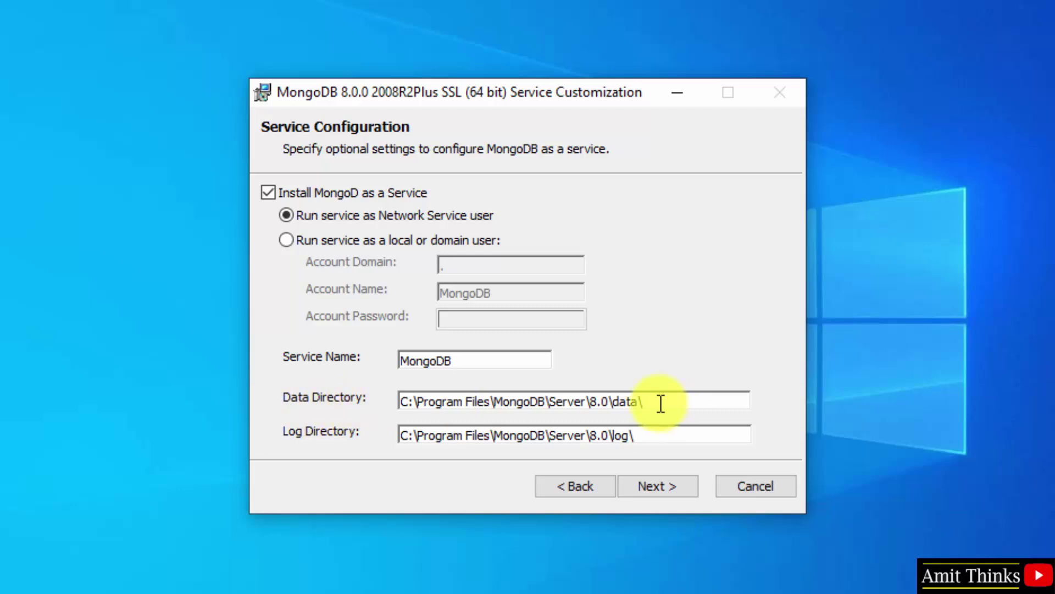
drag(663, 400, 377, 396)
click(531, 401)
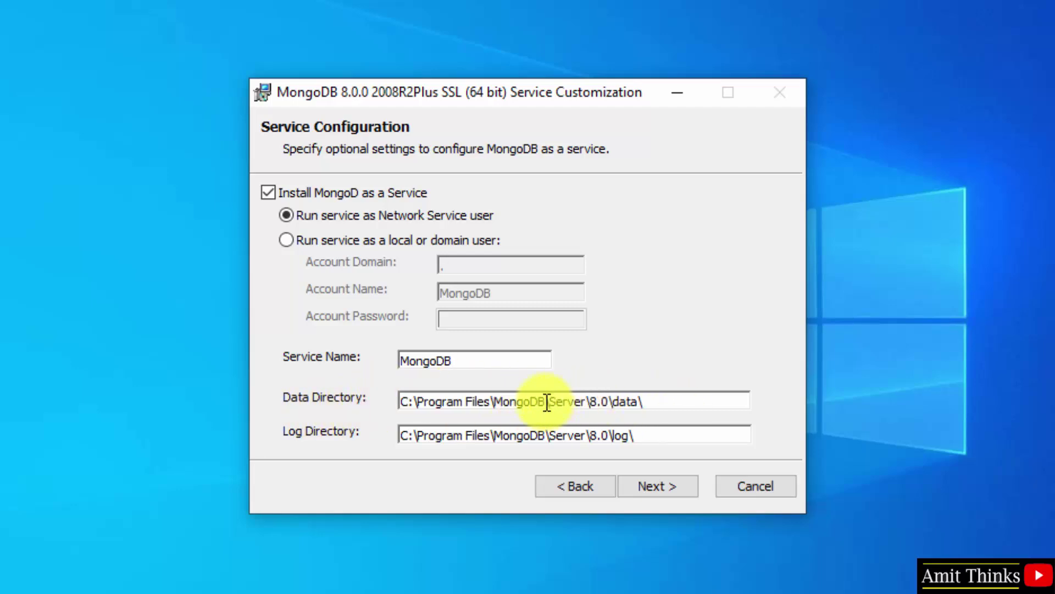
drag(541, 401, 377, 396)
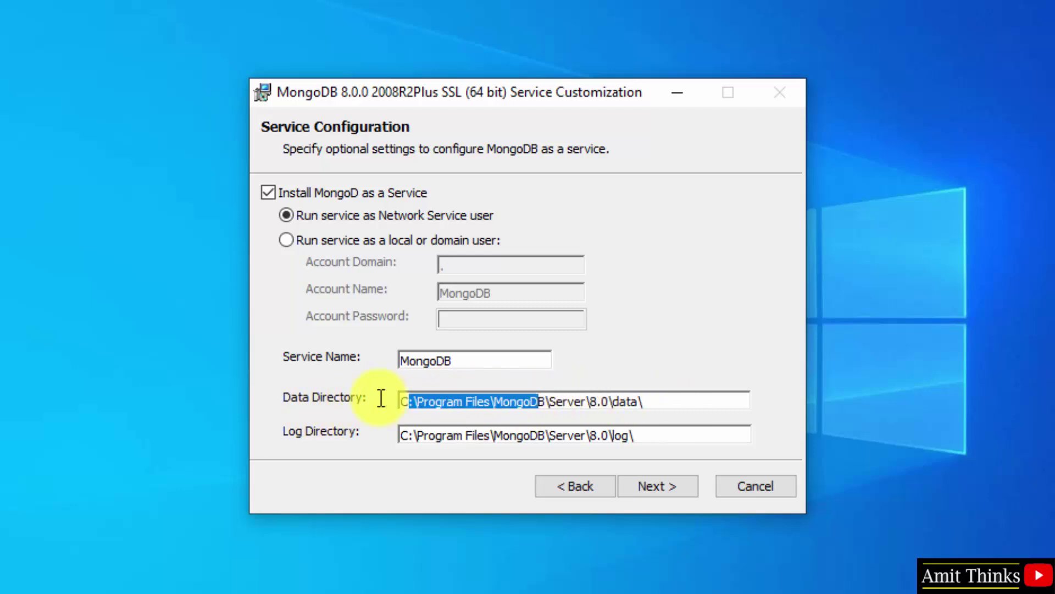
click(503, 401)
Step: Inspect the default log directory path and accept the service settings
double_click(649, 438)
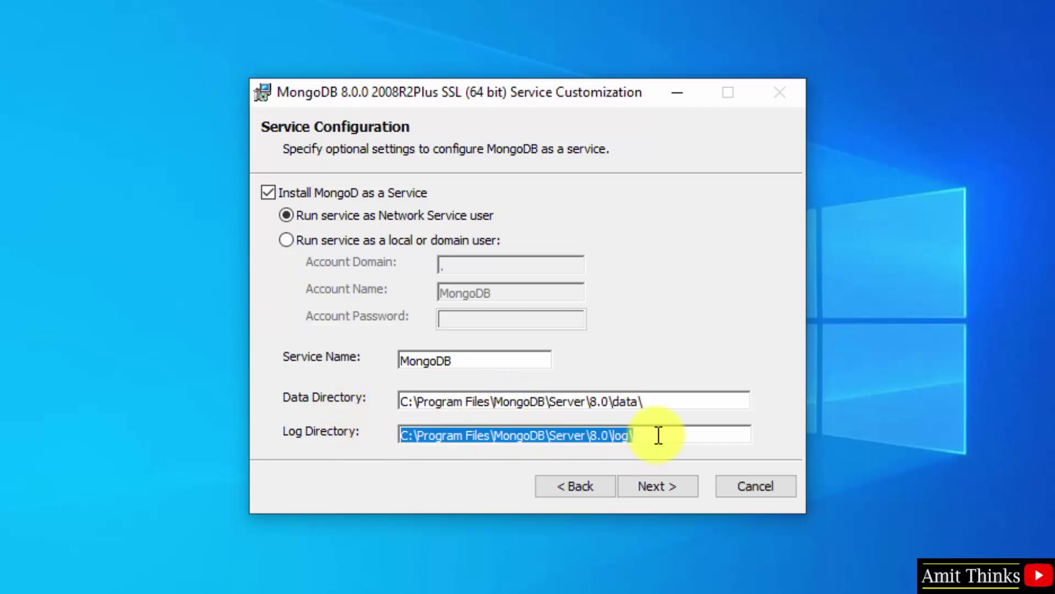
click(661, 433)
drag(668, 434, 392, 435)
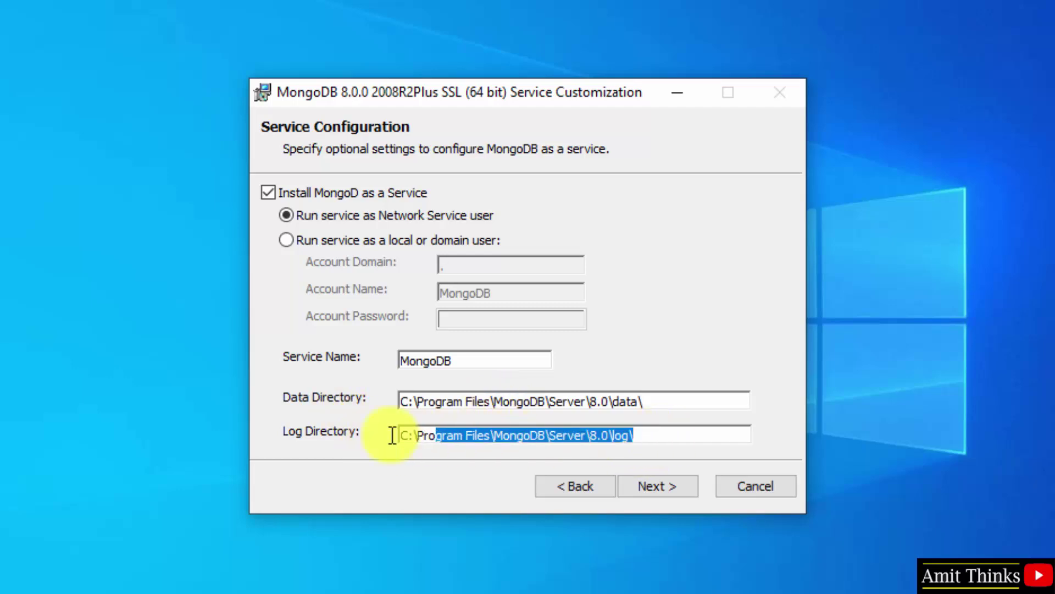
click(674, 435)
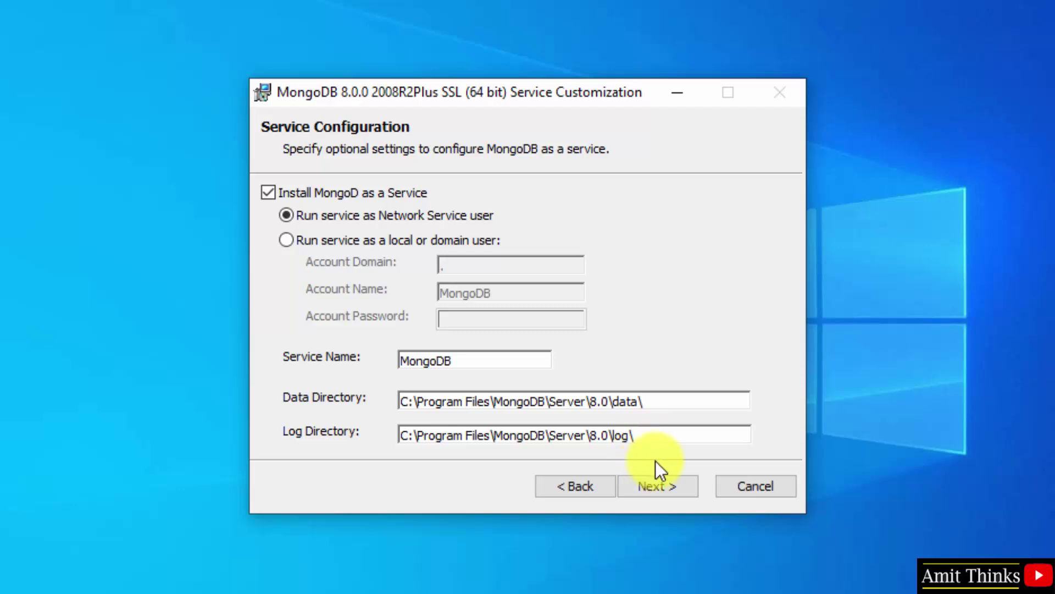
click(669, 487)
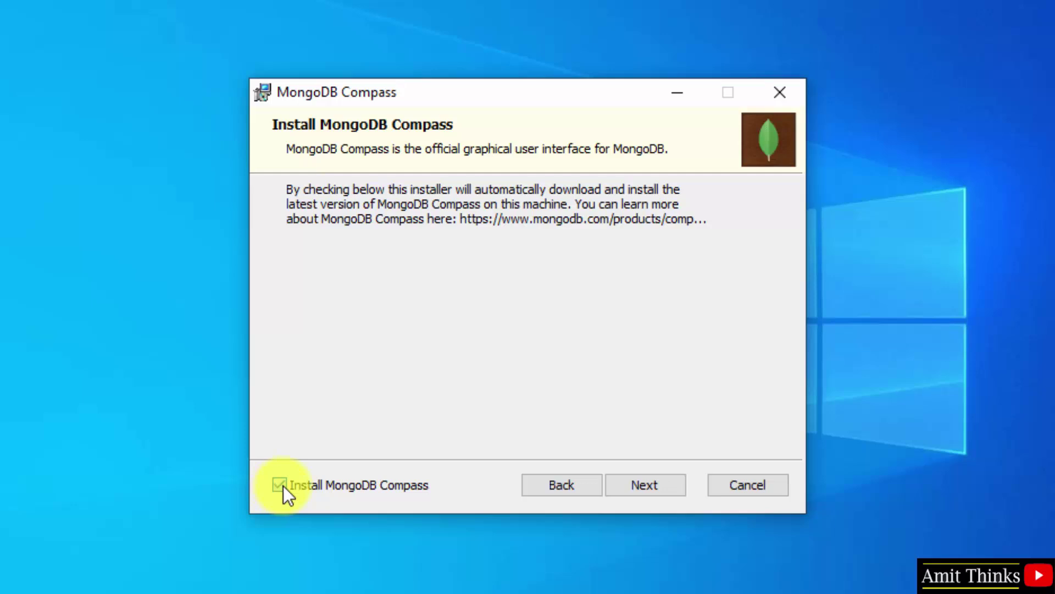
Step: Skip Compass, install MongoDB 8.0.0, and finish the setup wizard
click(662, 489)
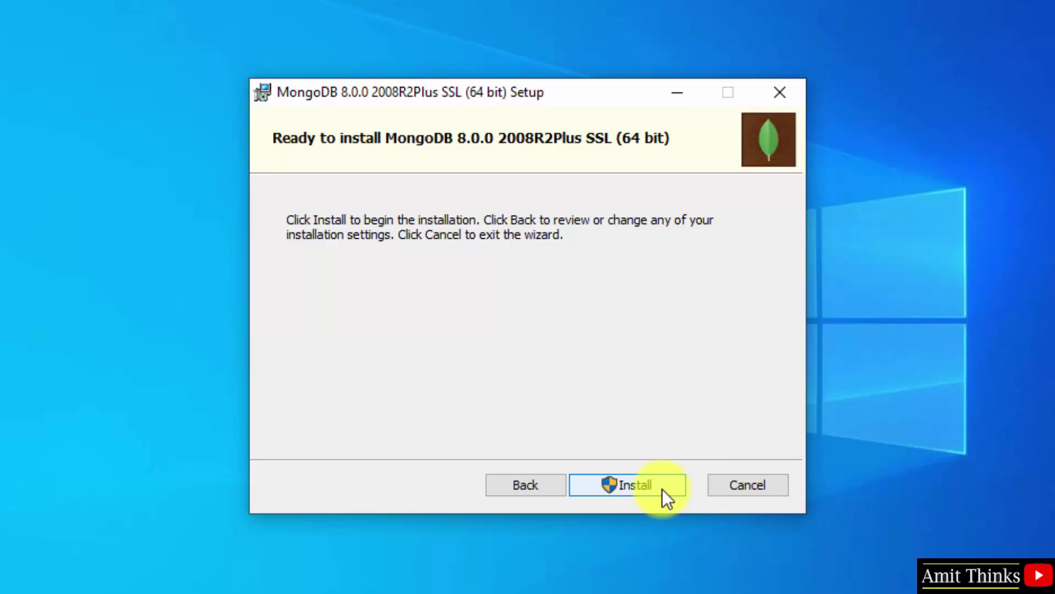
click(662, 489)
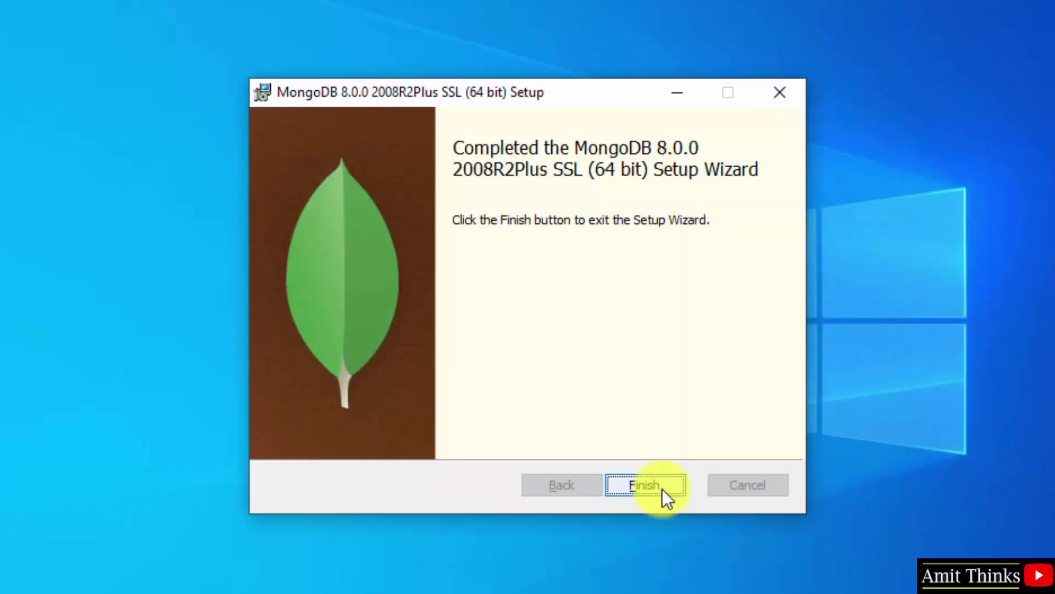
click(662, 490)
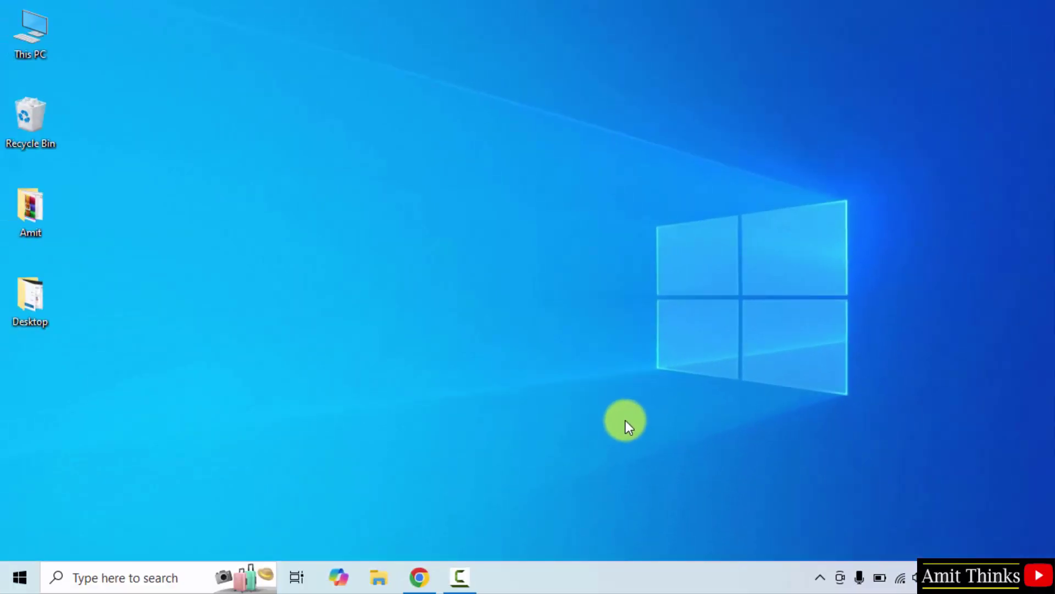
Step: Browse to C:\Program Files\MongoDB\Server\8.0\bin in File Explorer
double_click(39, 37)
click(221, 302)
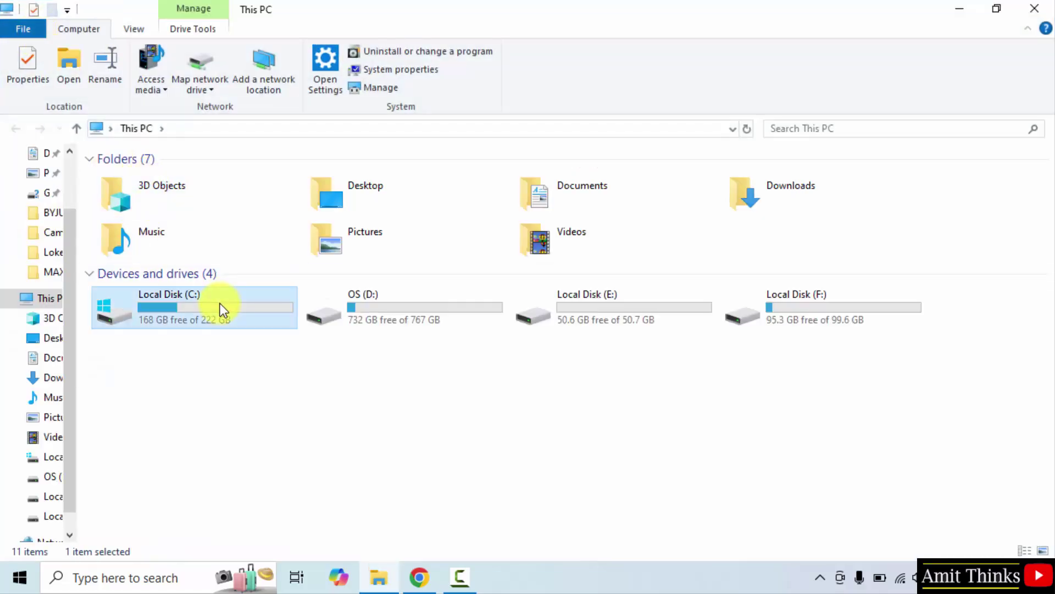
double_click(220, 304)
double_click(162, 245)
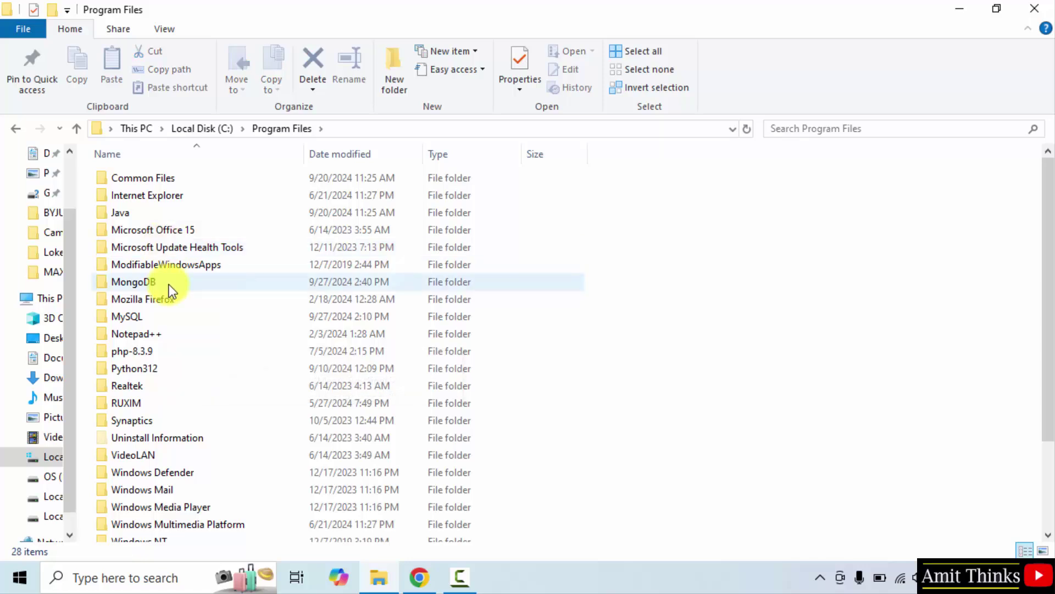
double_click(205, 284)
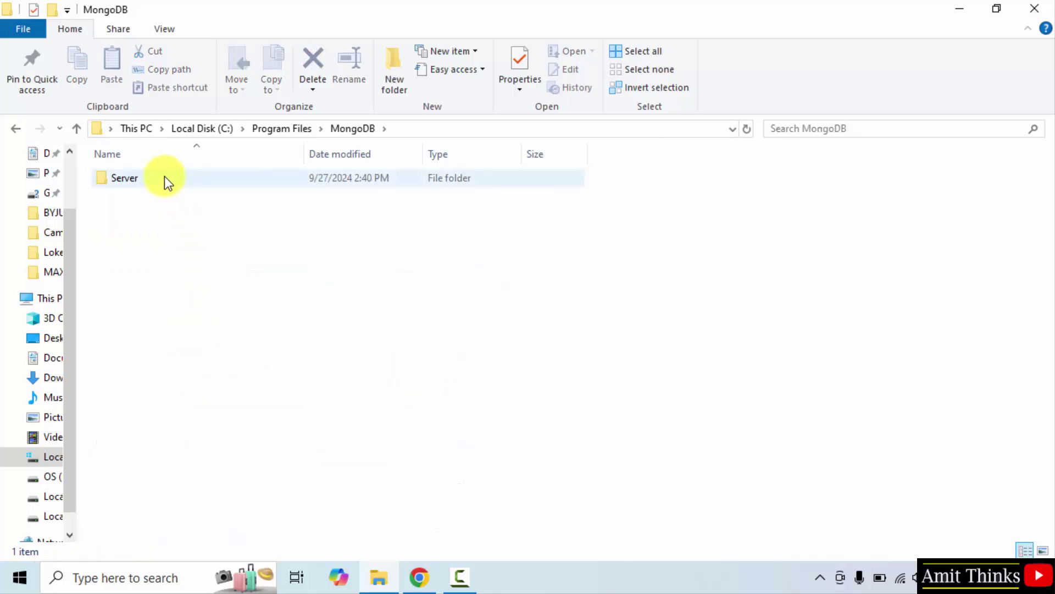
double_click(164, 179)
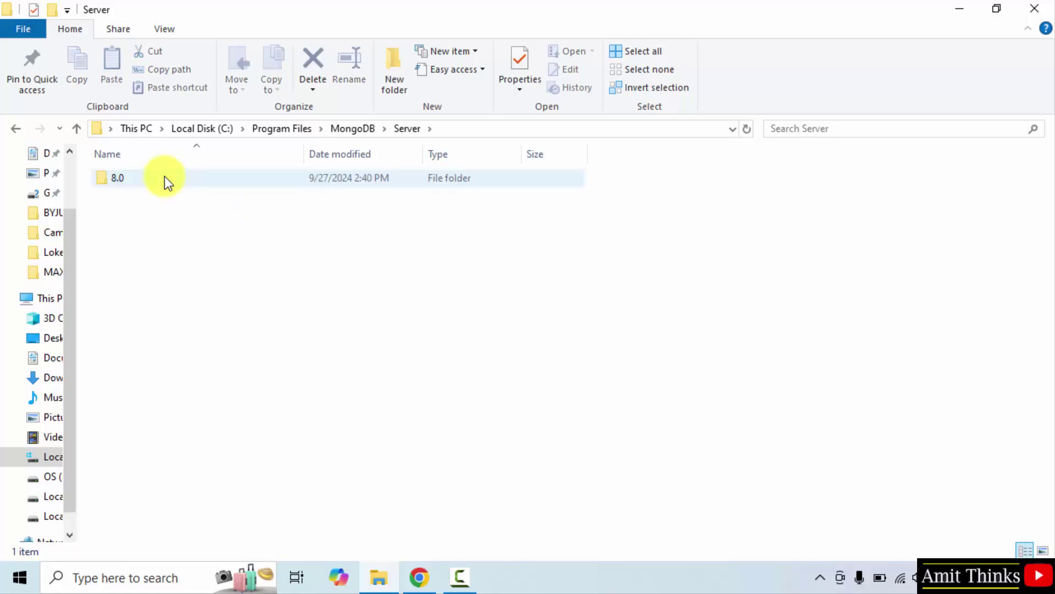
double_click(164, 179)
double_click(232, 177)
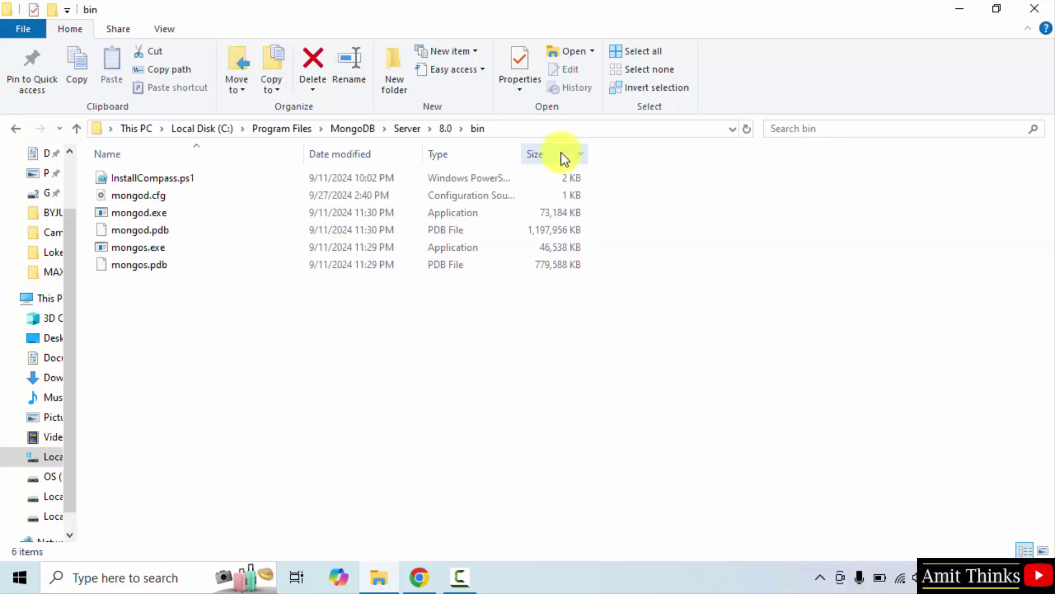
Step: Copy the bin folder's full path from the address bar
click(547, 131)
right_click(205, 126)
click(276, 175)
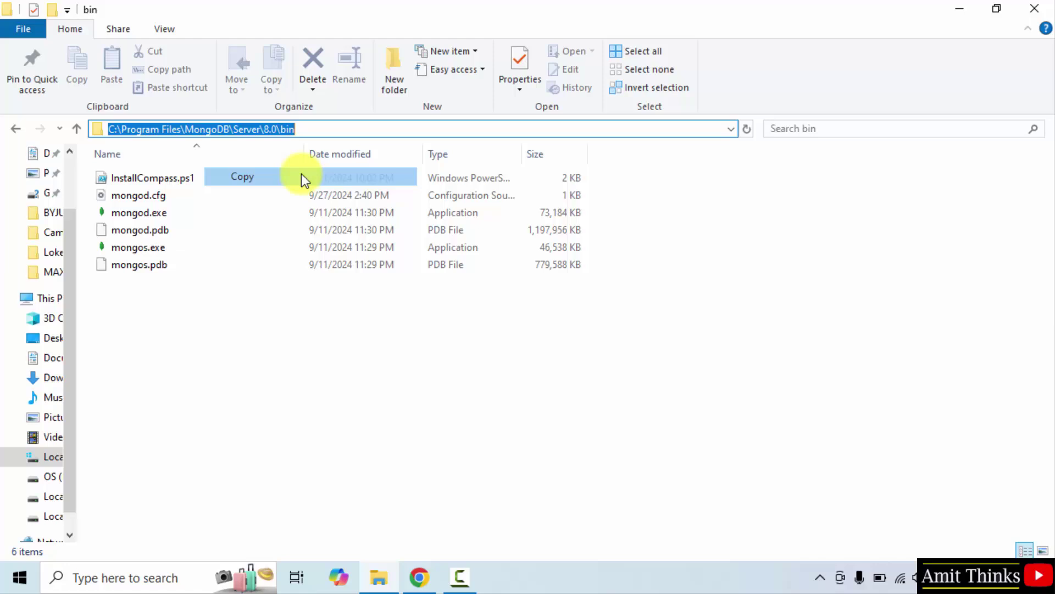
click(958, 13)
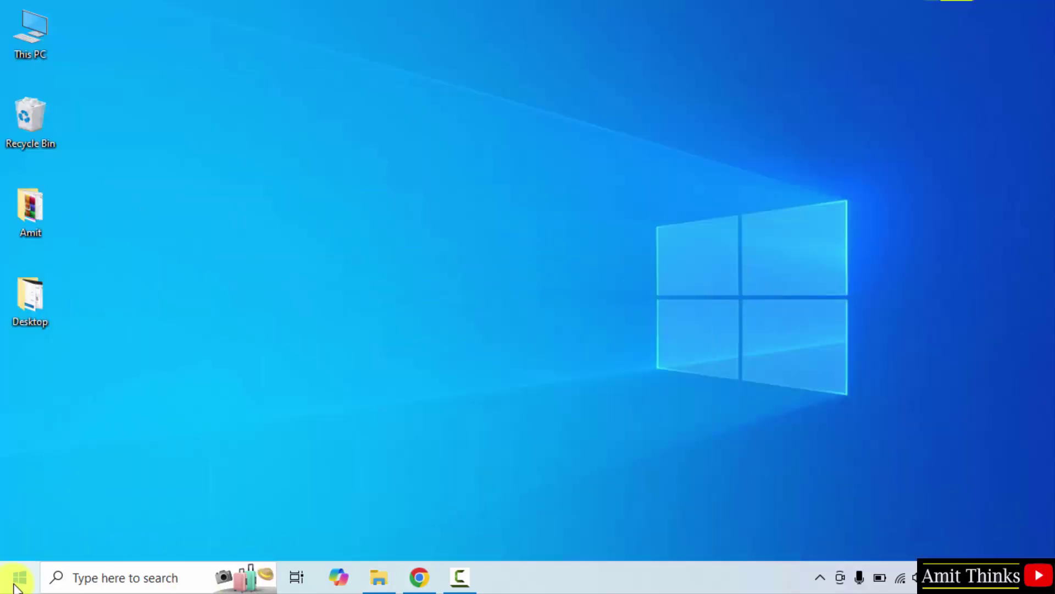
Step: Open the Environment Variables dialog via 'Edit the system environment variables'
click(20, 577)
text(envi)
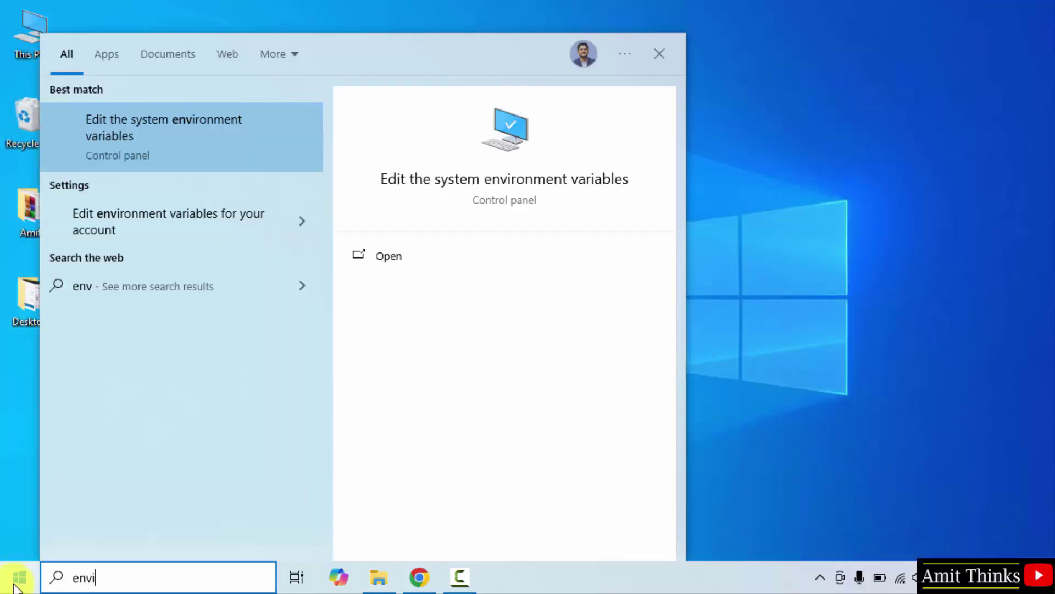
text(ro)
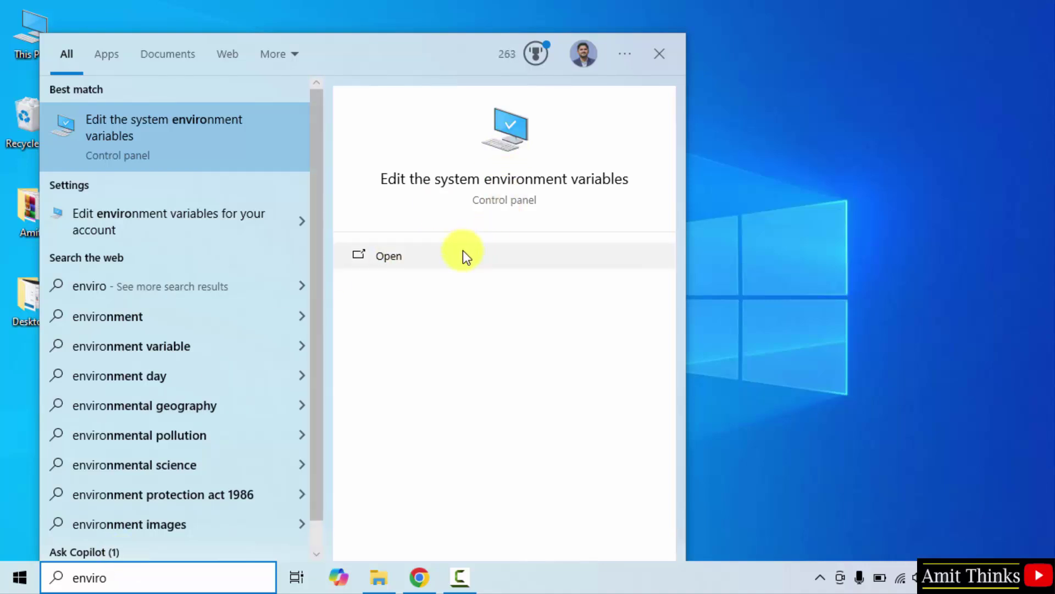
click(463, 251)
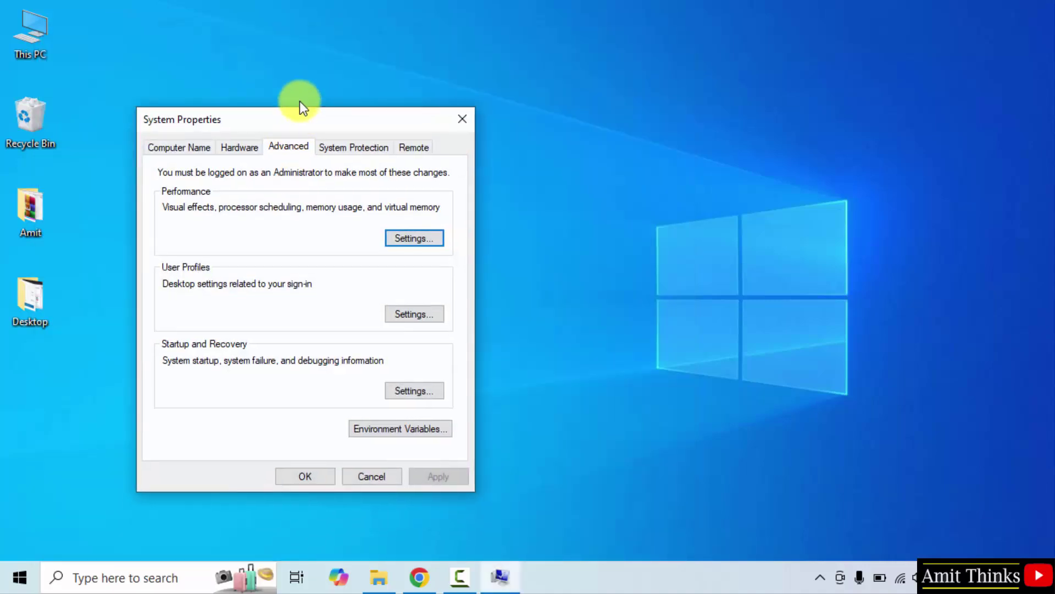
click(425, 402)
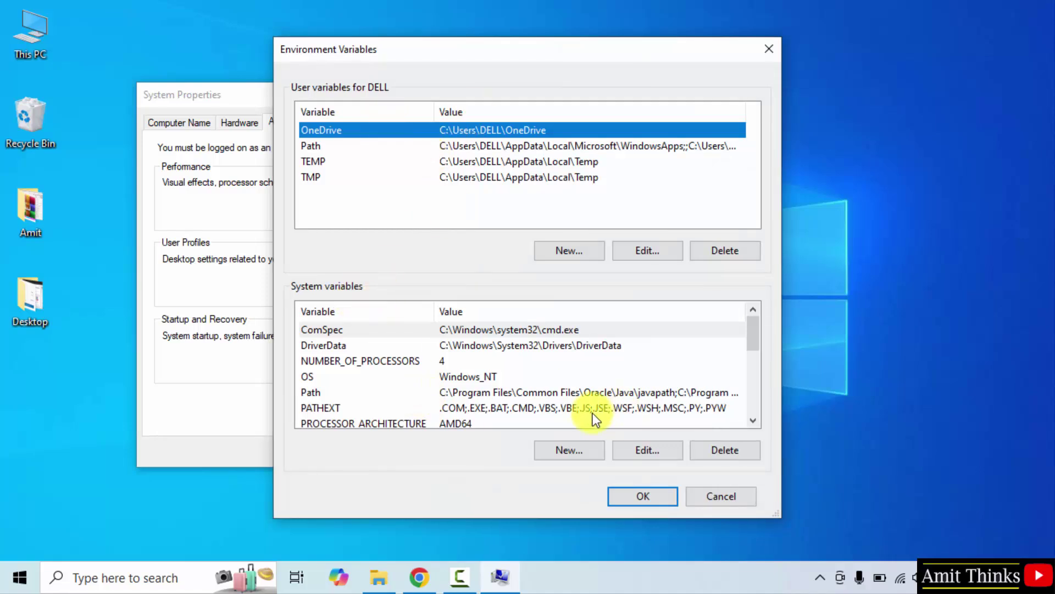
Step: Add C:\Program Files\MongoDB\Server\8.0\bin as a new system Path entry and save
click(598, 394)
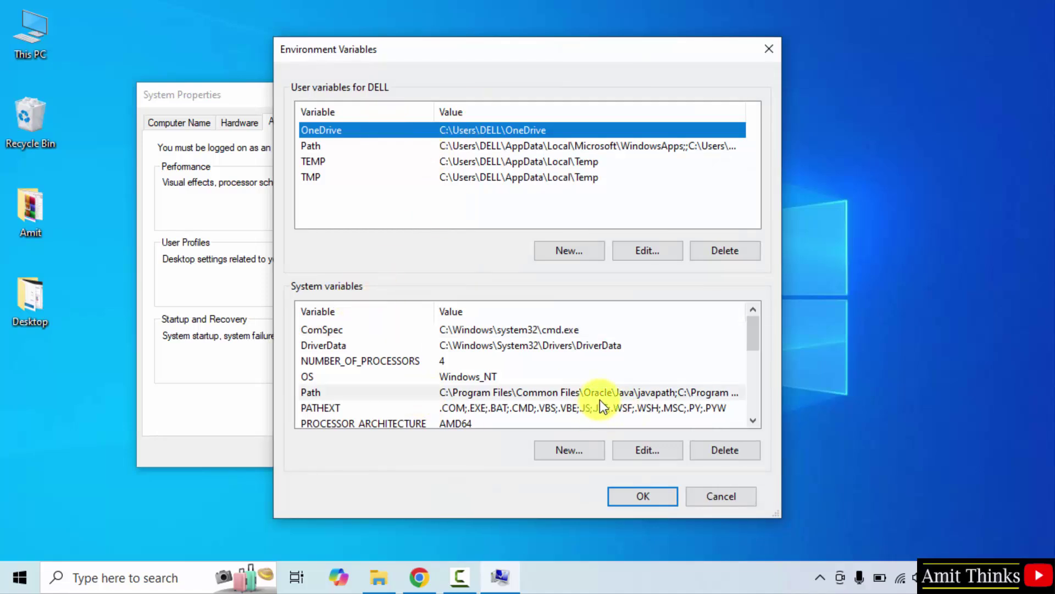
double_click(707, 394)
click(705, 131)
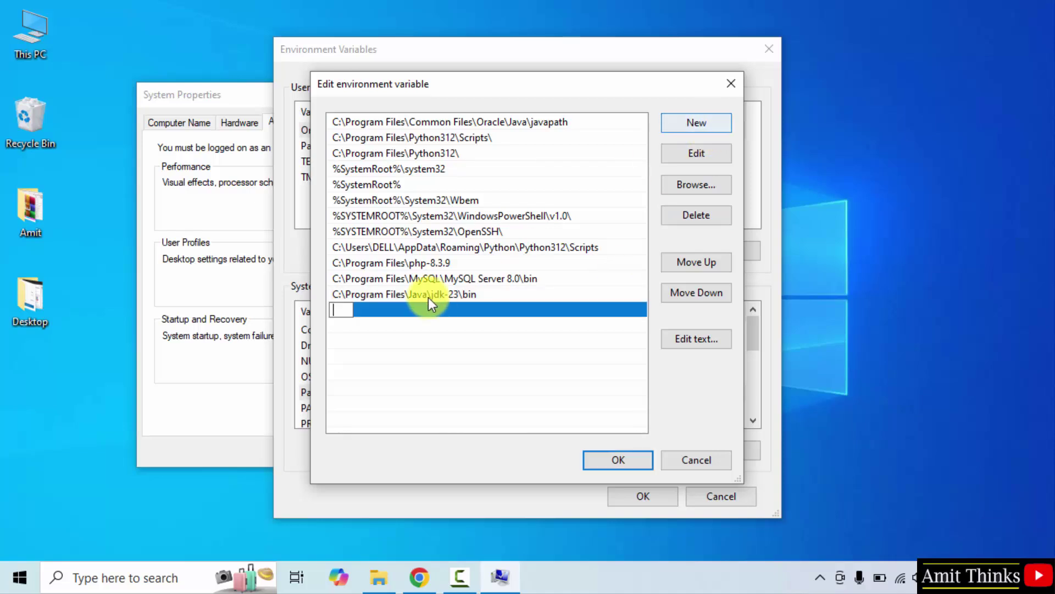
right_click(338, 309)
click(405, 377)
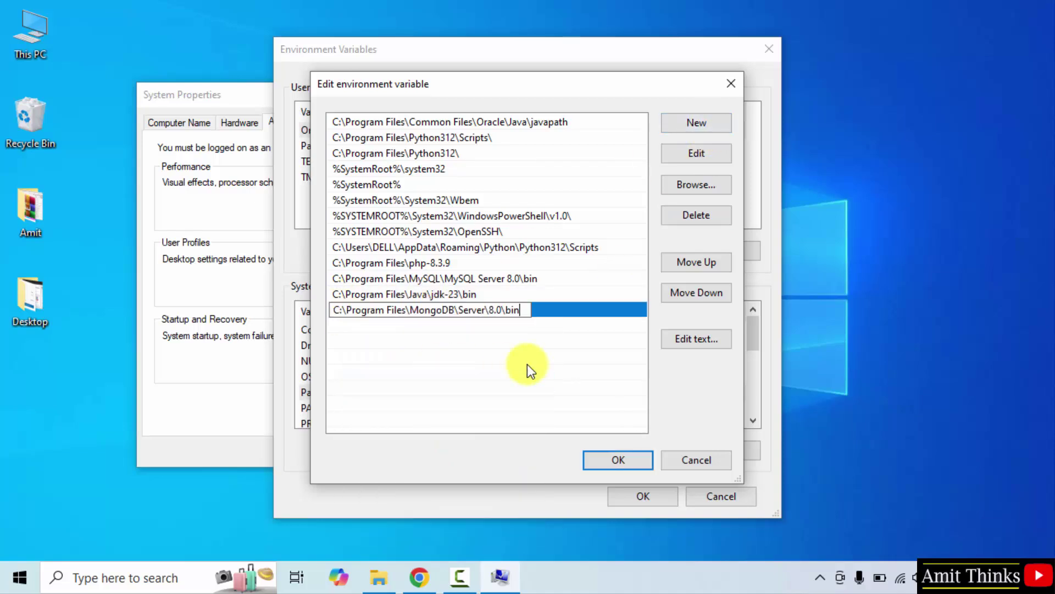
click(527, 364)
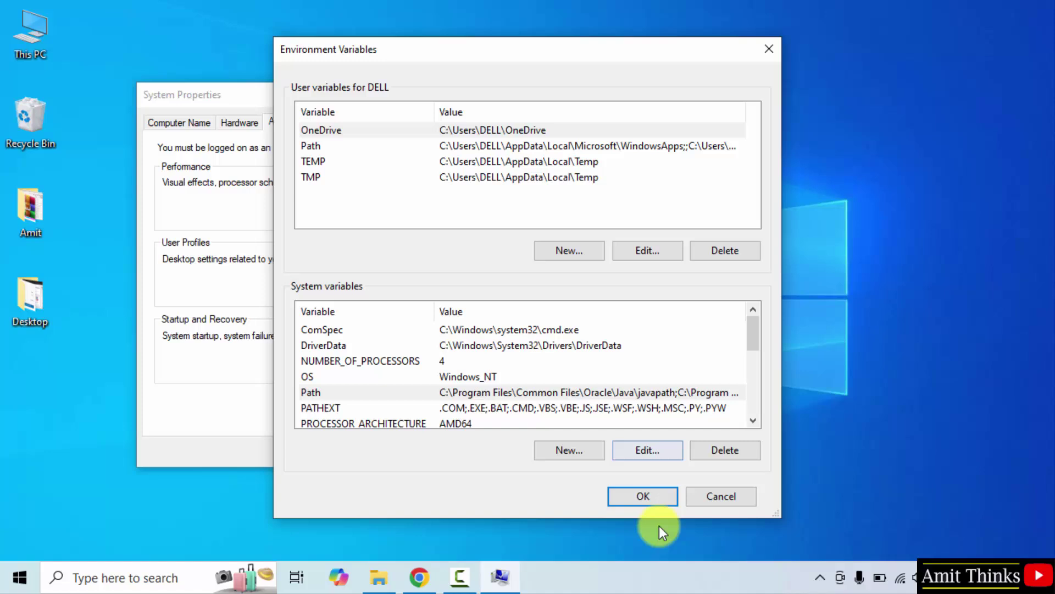
click(652, 499)
click(308, 452)
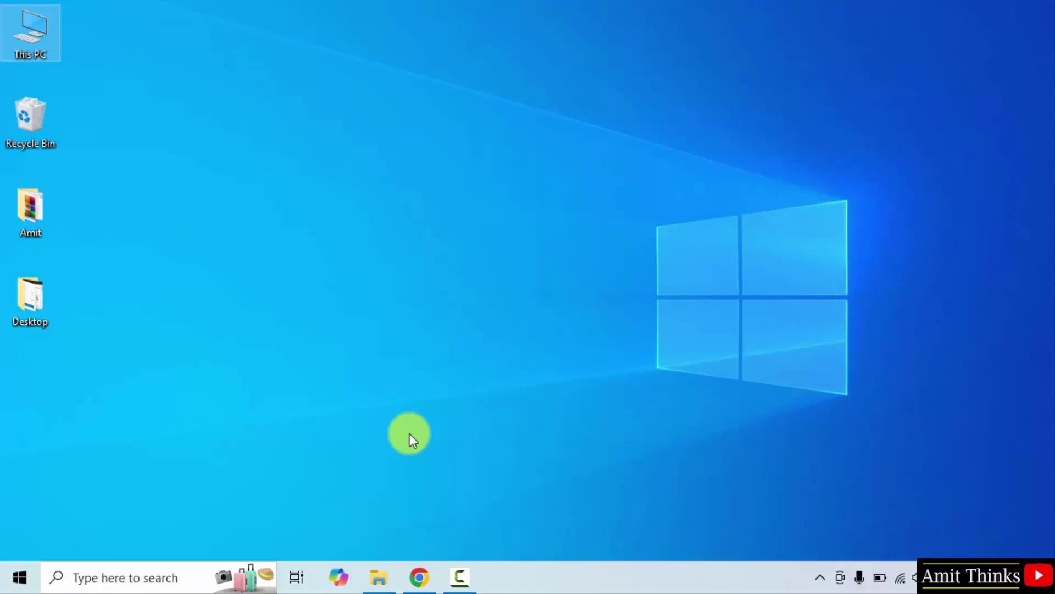
Step: In a new Chrome tab, search Google for 'mongodb shell' and open MongoDB Shell Download
click(420, 578)
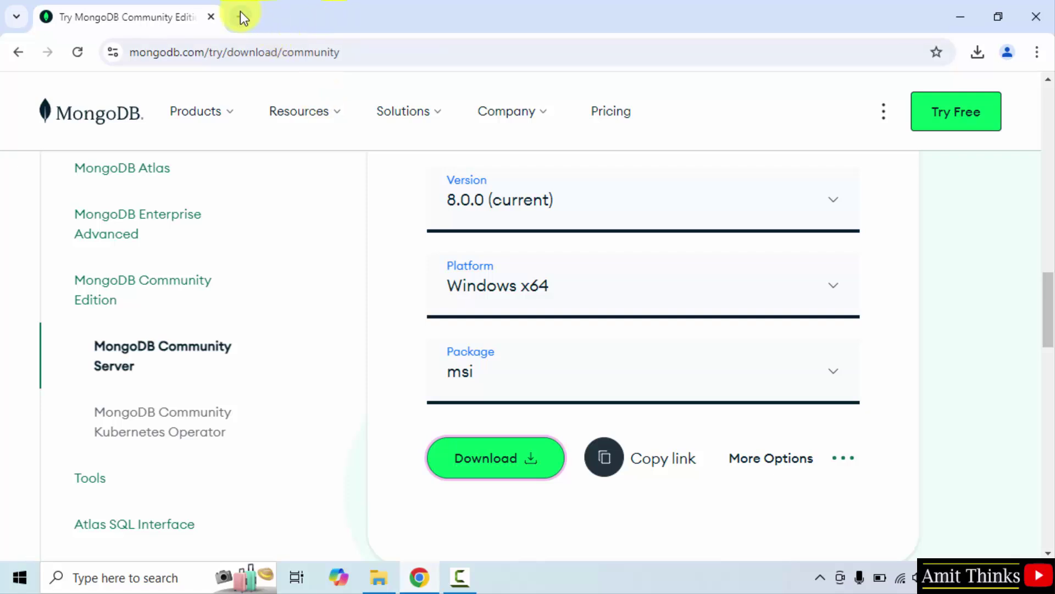
click(240, 17)
click(435, 314)
text(mong)
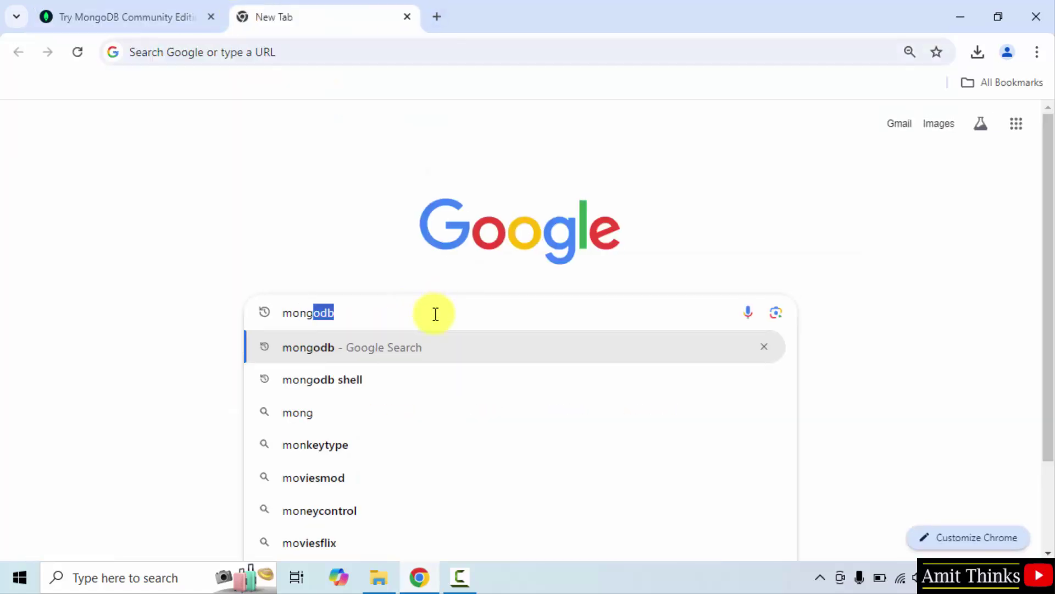
text(odb )
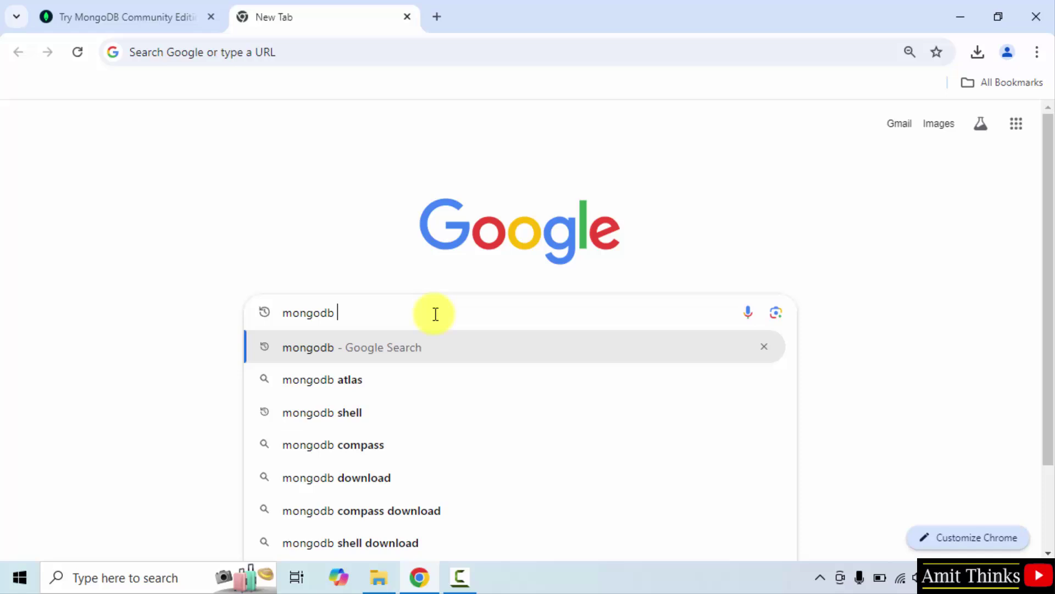
text(shell)
key(Return)
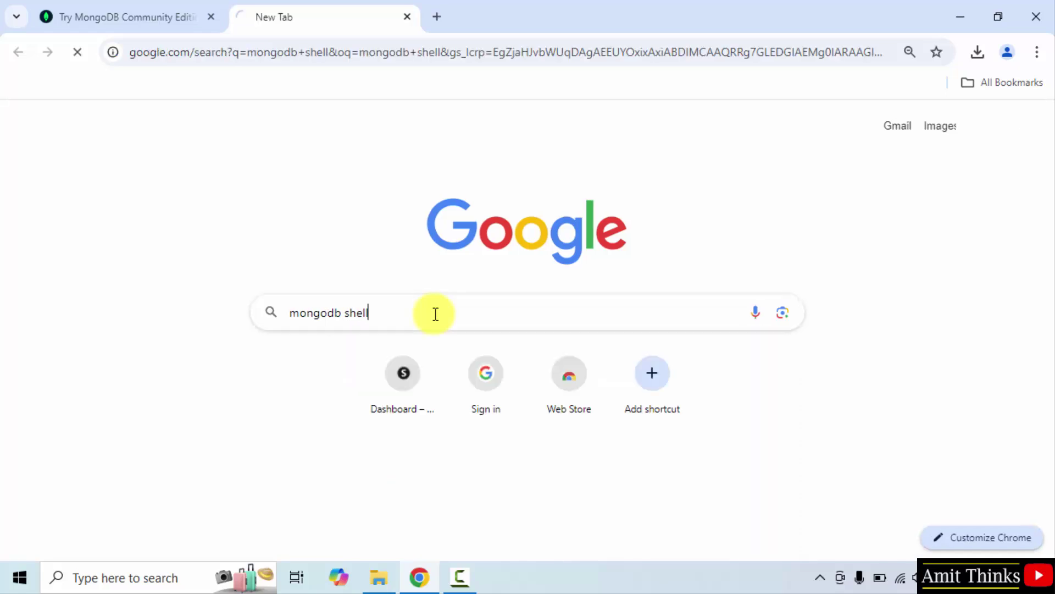
click(250, 262)
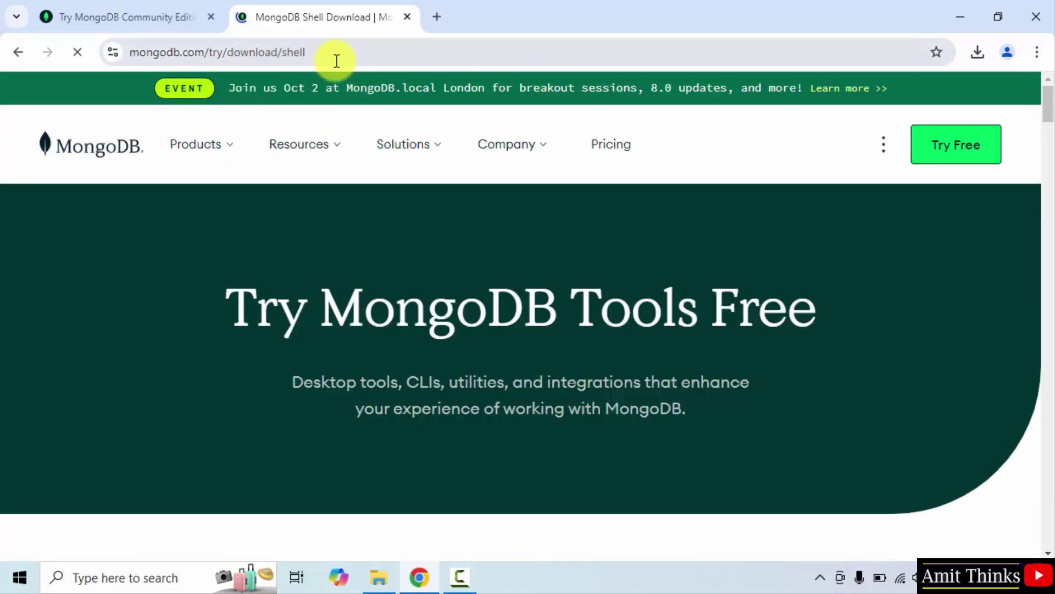
scroll(466, 252, down, 5)
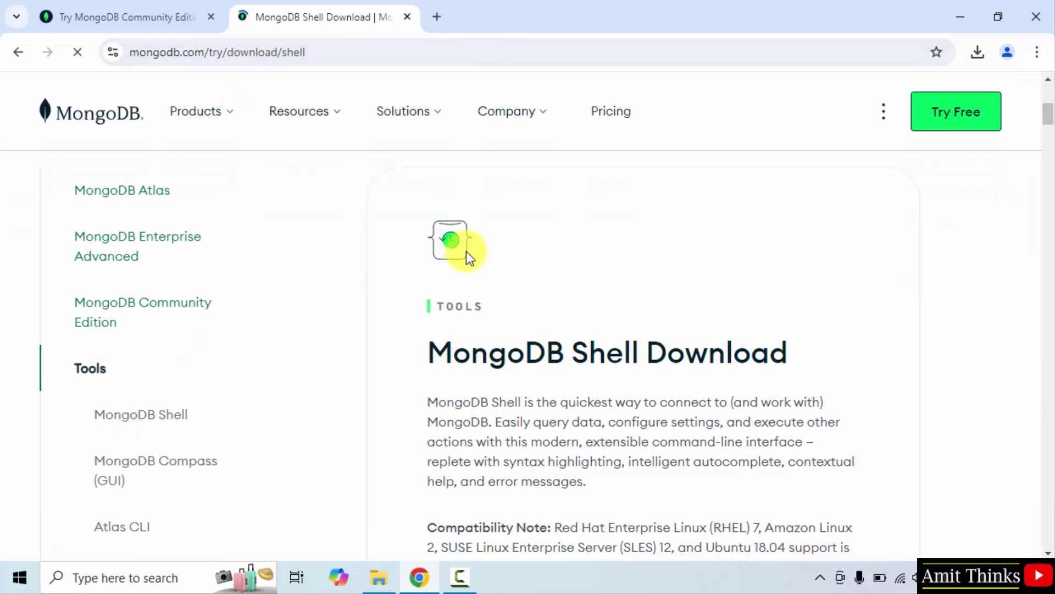
scroll(676, 321, up, 2)
scroll(675, 322, up, 3)
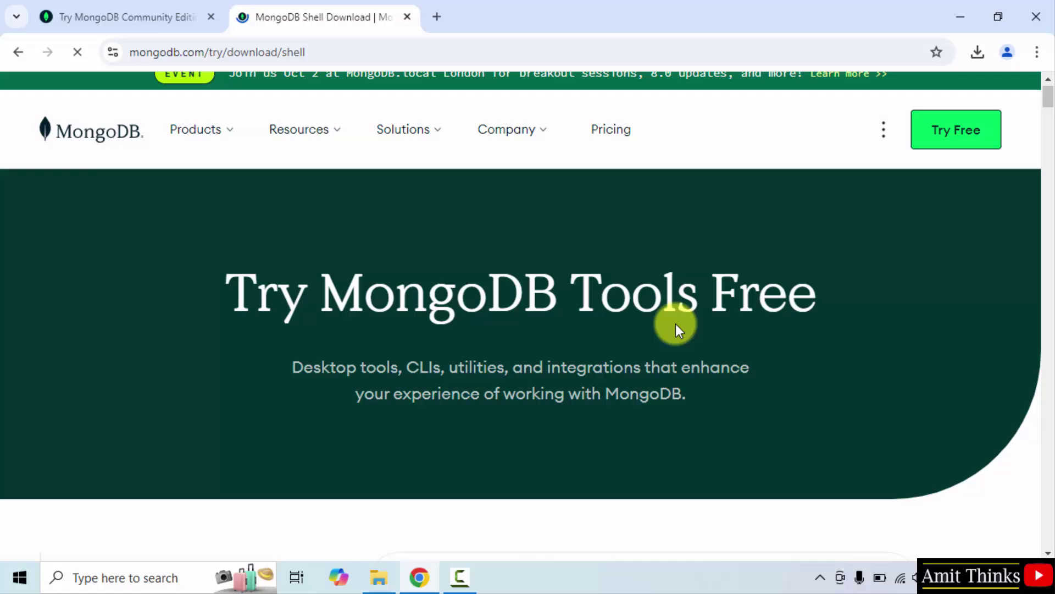
scroll(675, 323, down, 5)
Step: Download MongoDB Shell 2.3.1 for Windows x64 as an msi package
triple_click(618, 339)
click(699, 340)
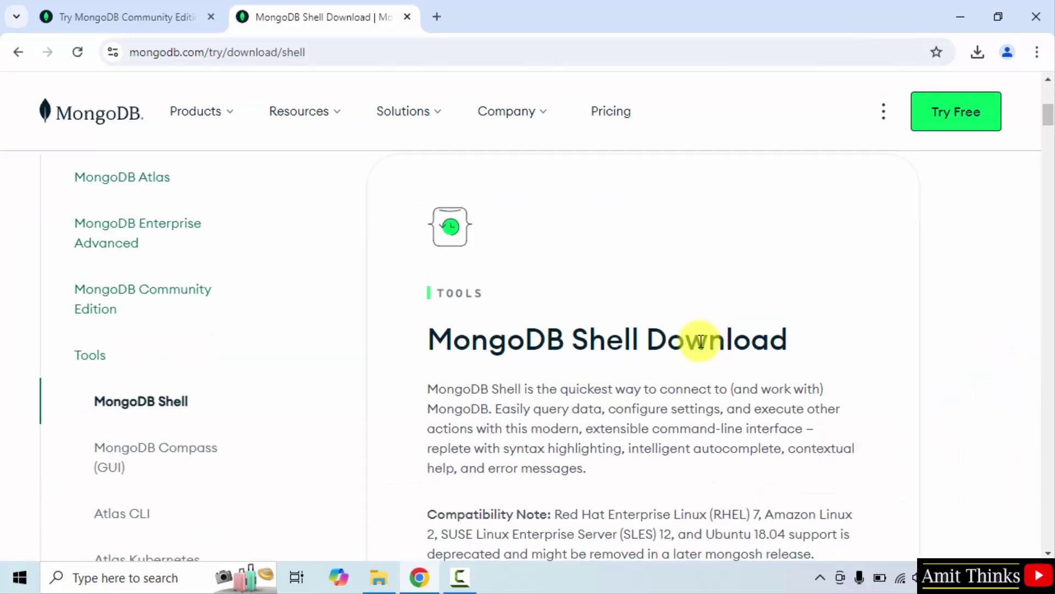
scroll(700, 342, down, 5)
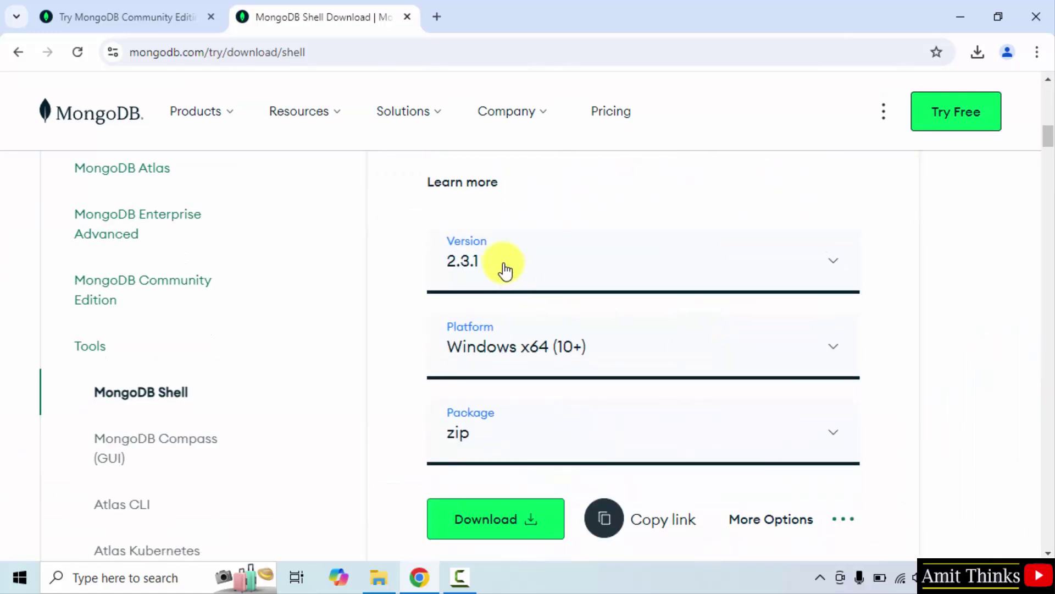
scroll(559, 356, down, 1)
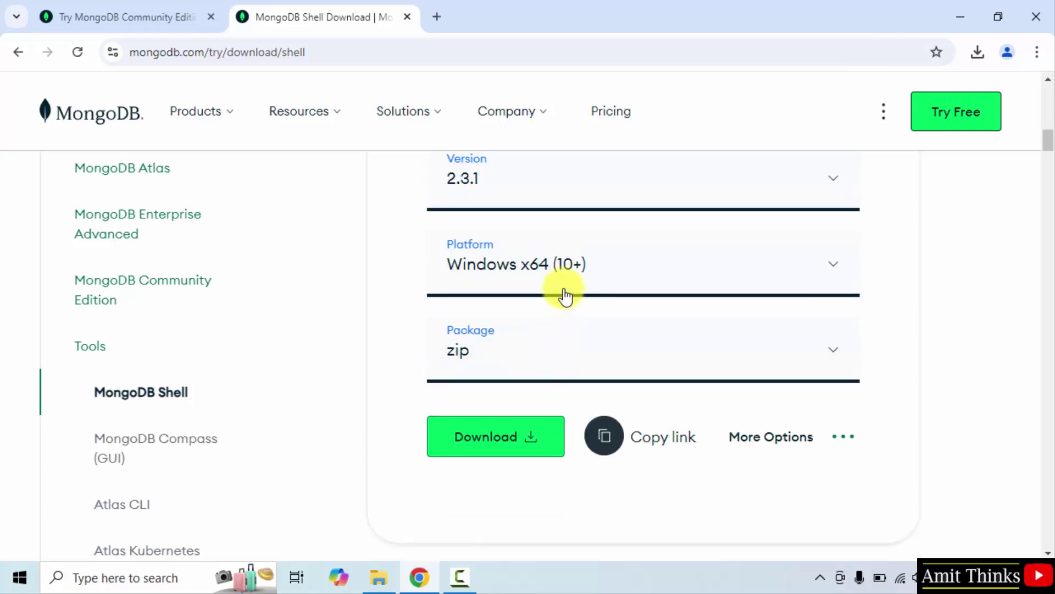
click(573, 362)
click(512, 439)
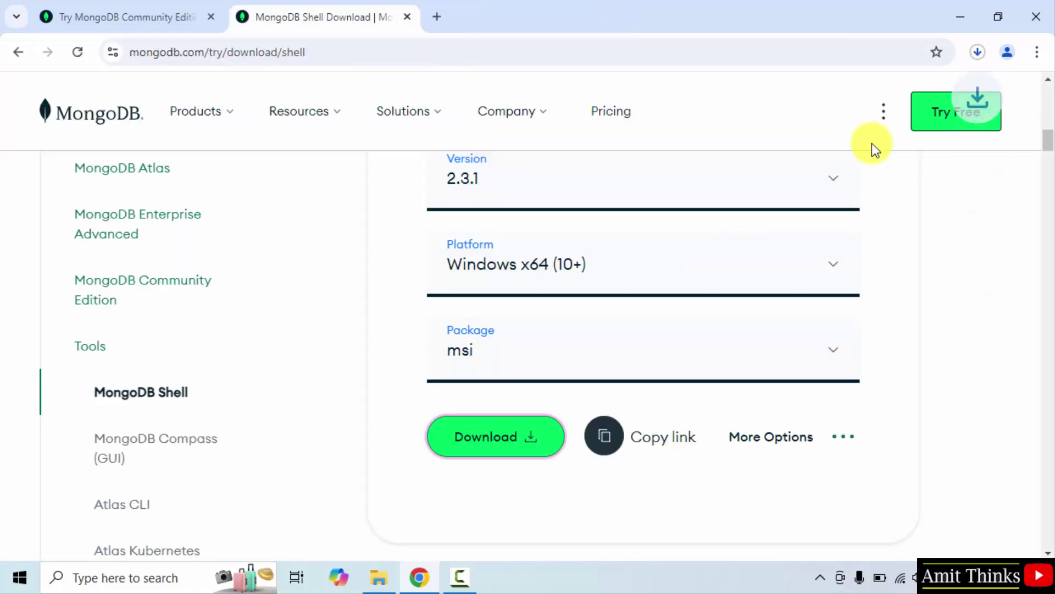
click(978, 52)
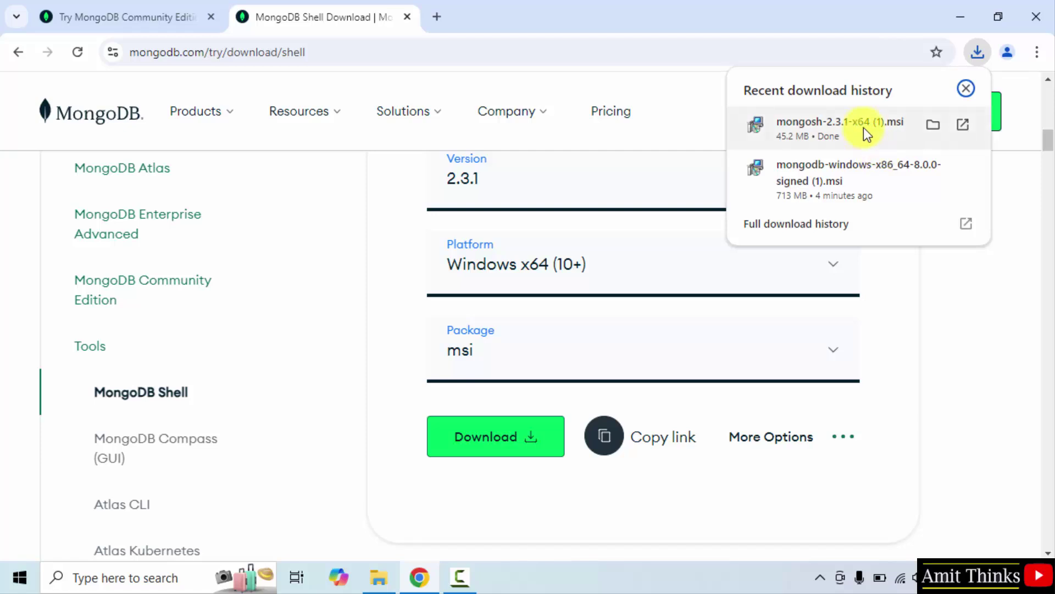
Step: Open the downloaded mongosh msi from Chrome's downloads panel and minimize Chrome
right_click(865, 131)
click(886, 150)
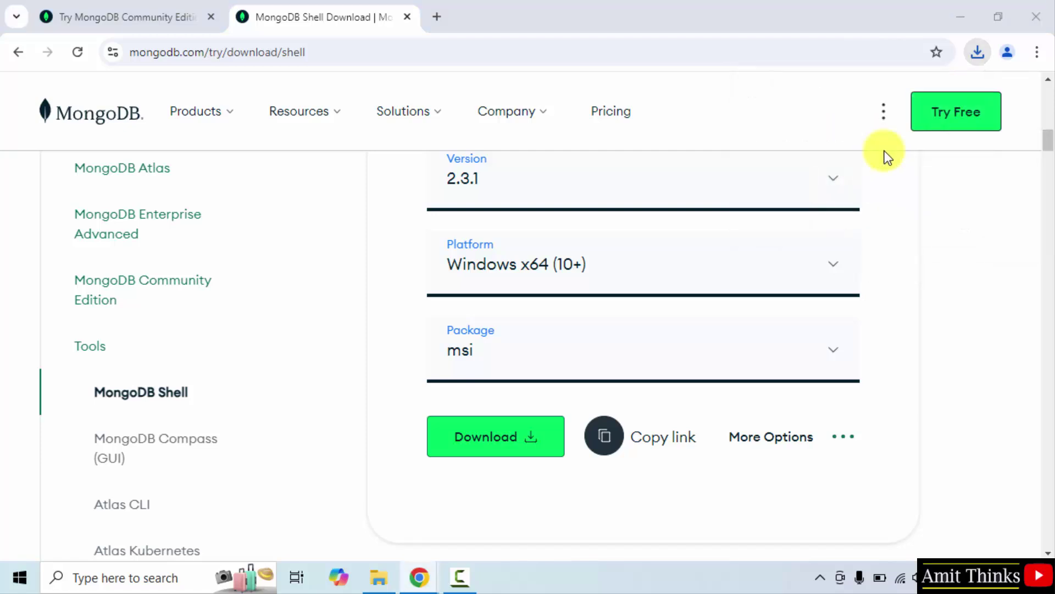
click(960, 16)
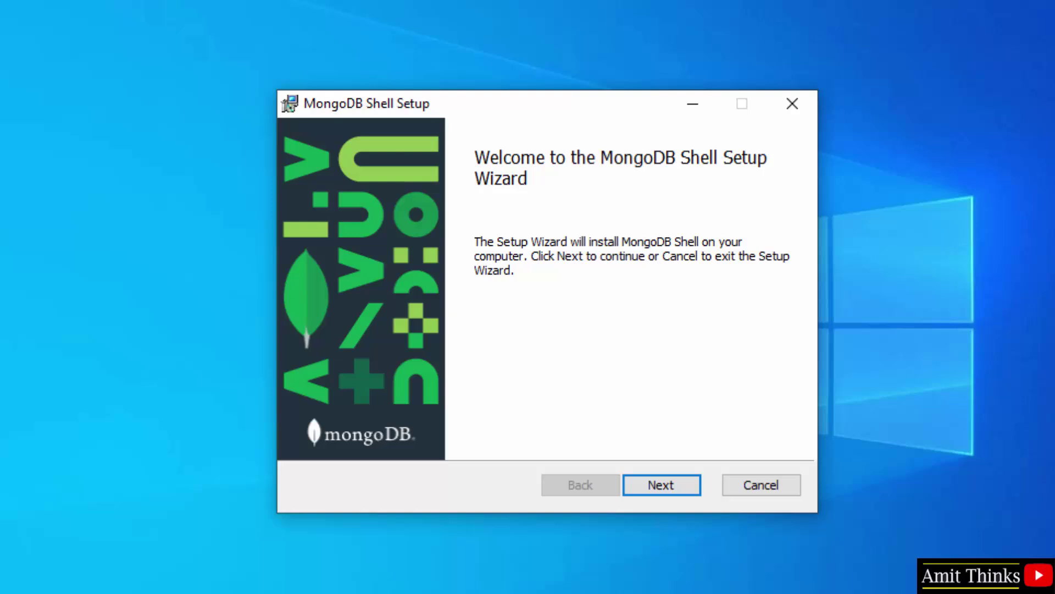
Step: Install mongosh for all users, keeping the default C:\Program Files\mongosh\ install folder
click(674, 486)
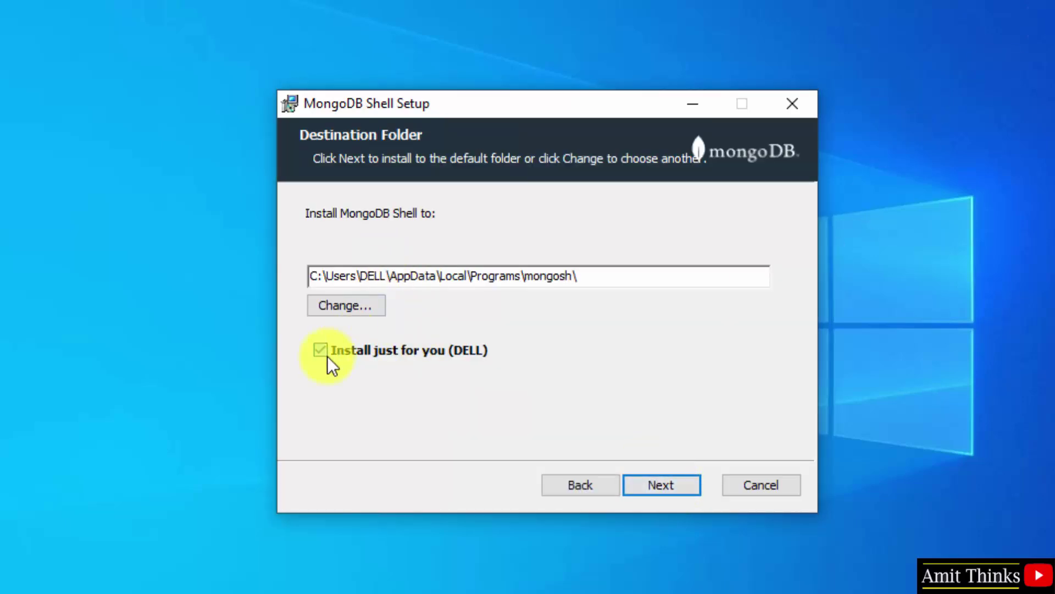
click(322, 355)
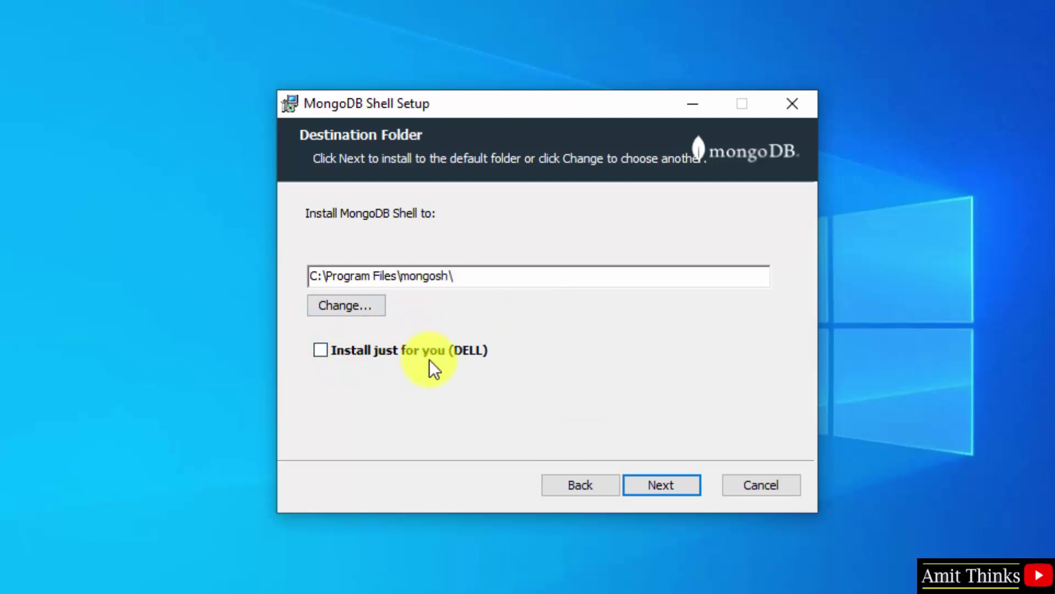
click(462, 277)
drag(401, 276, 307, 276)
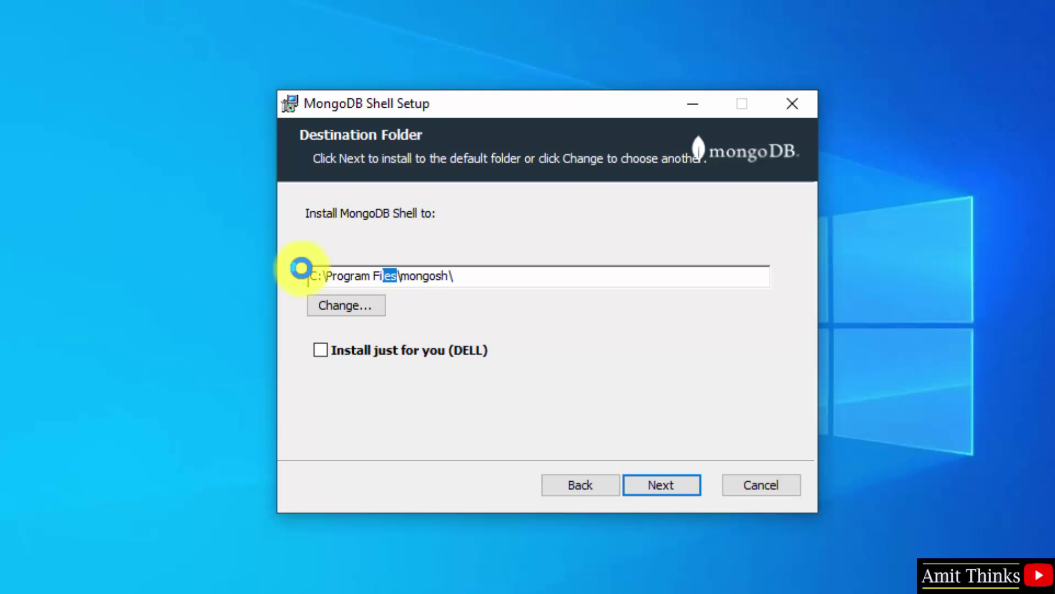
click(426, 276)
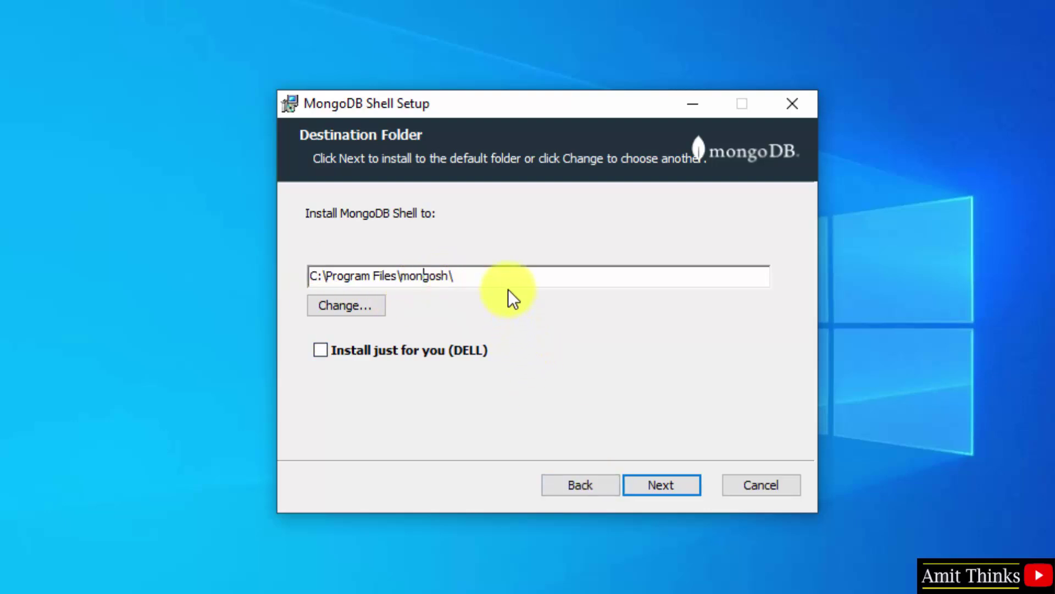
click(654, 482)
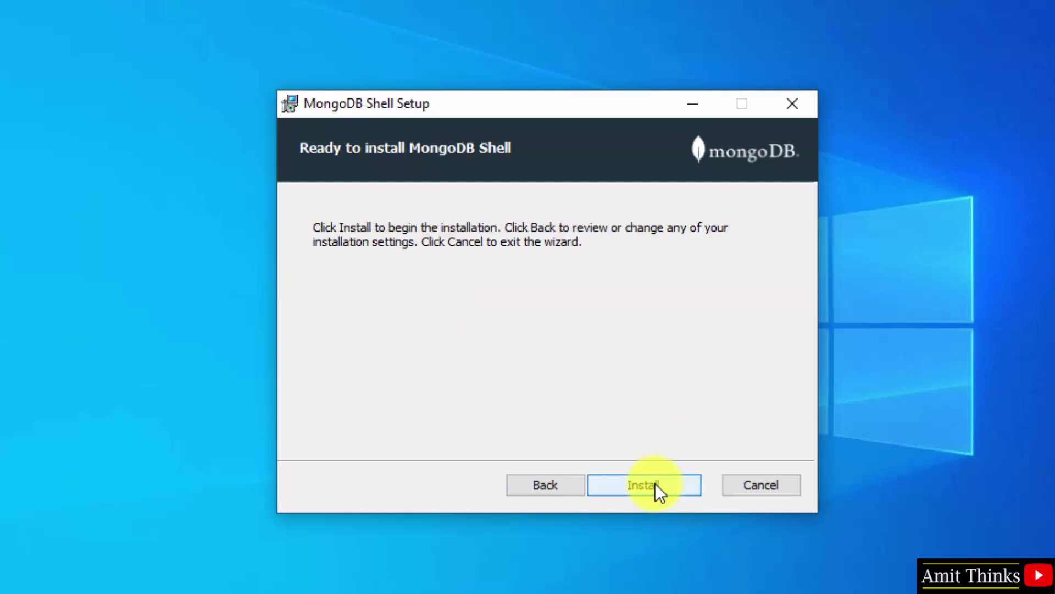
click(658, 488)
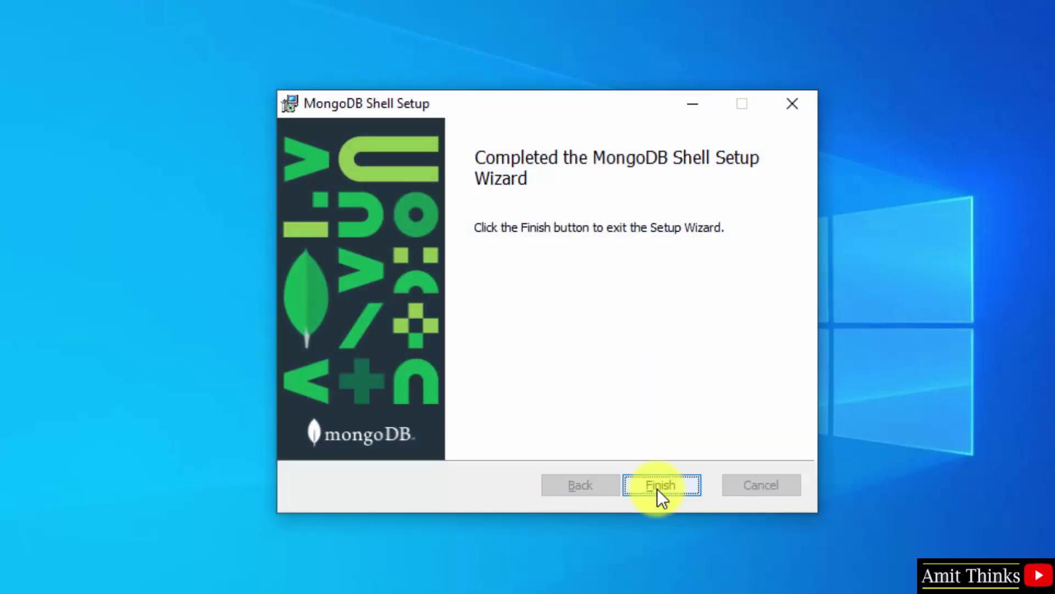
Step: Close the finished wizard and run mongod --version in Command Prompt, confirming db version v8.0.0
click(660, 487)
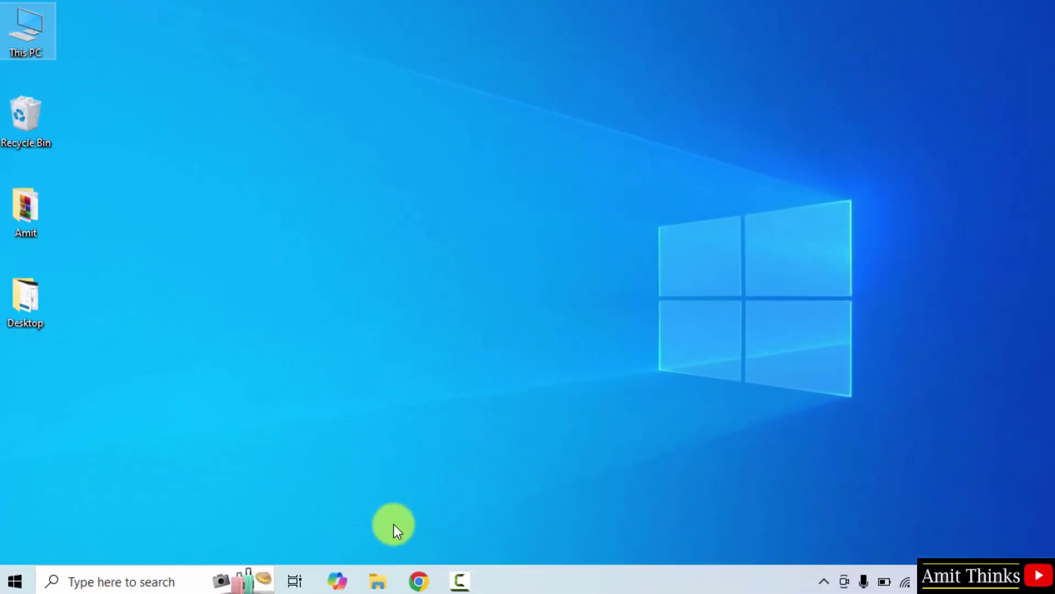
click(20, 582)
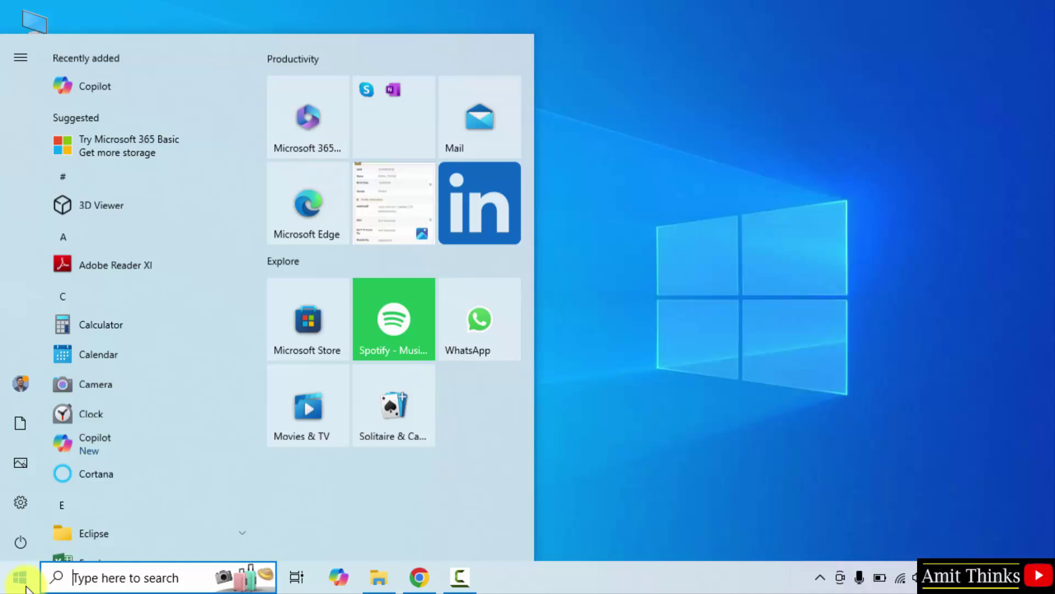
text(cmd)
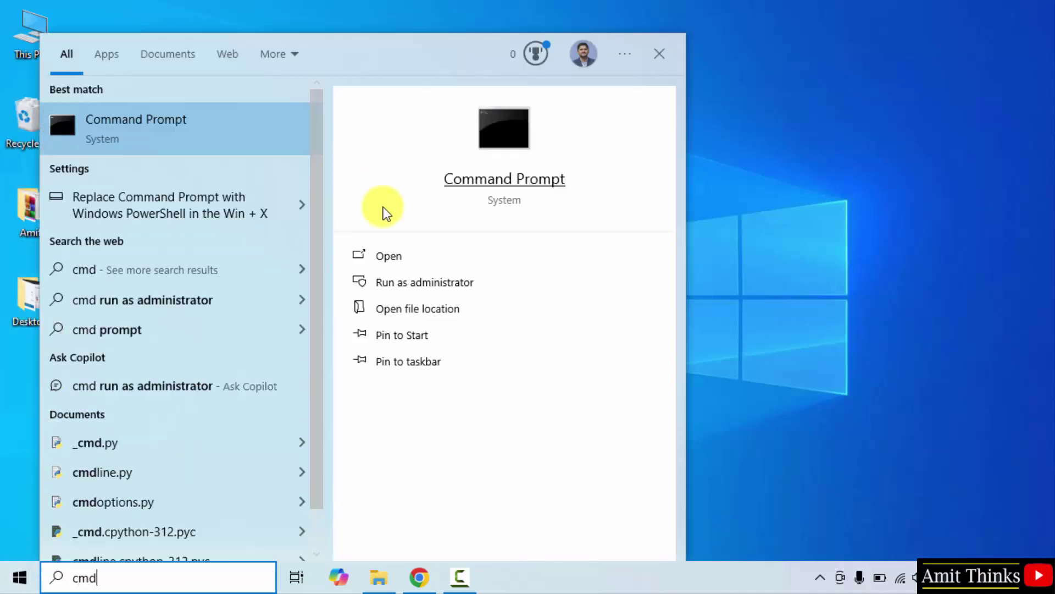
click(478, 261)
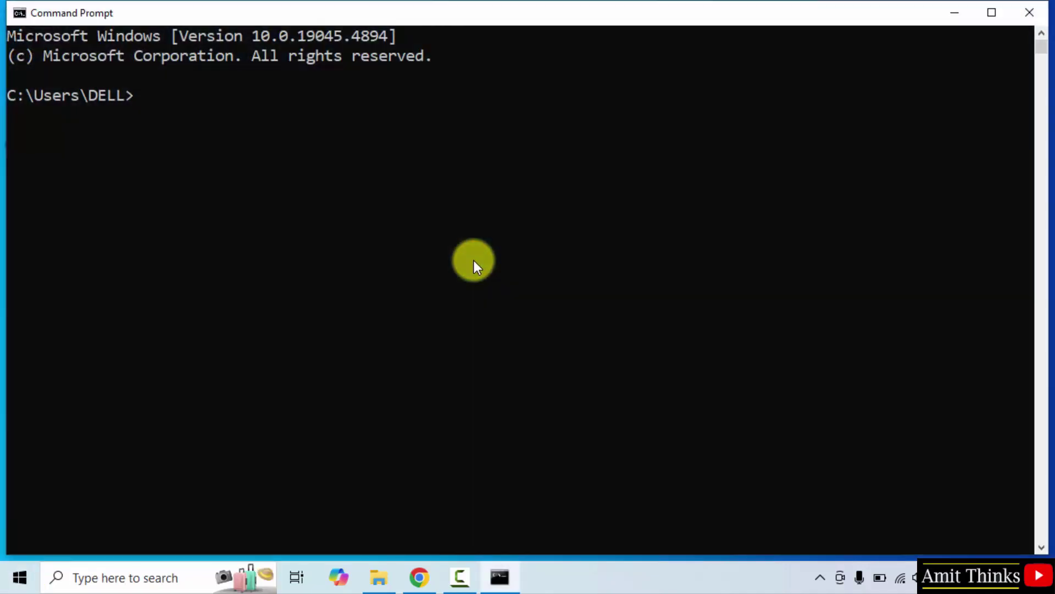
drag(90, 4, 323, 66)
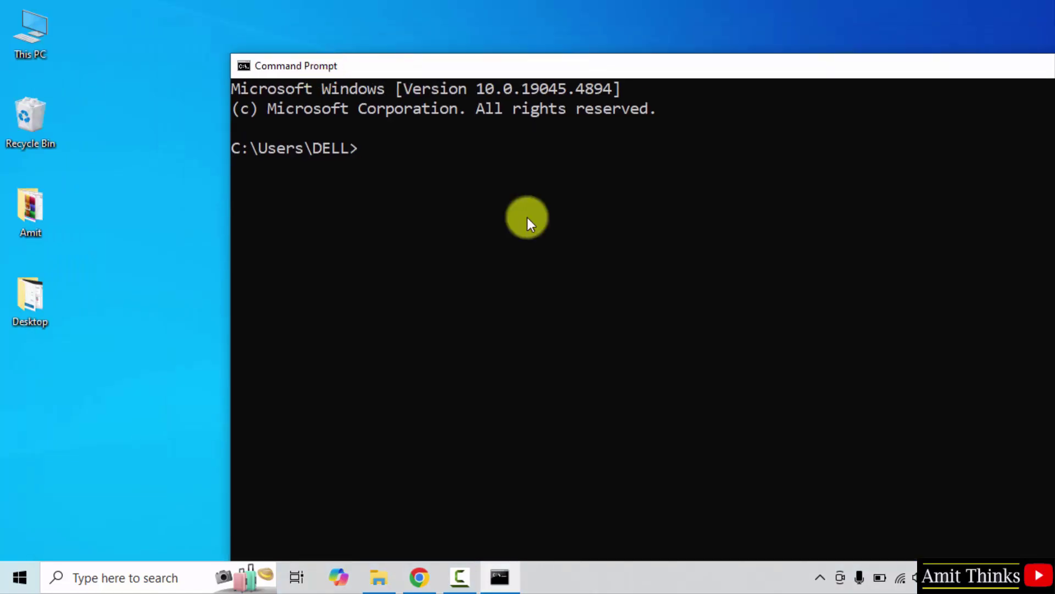
text(mo)
text(ngod -)
text(-version)
key(Return)
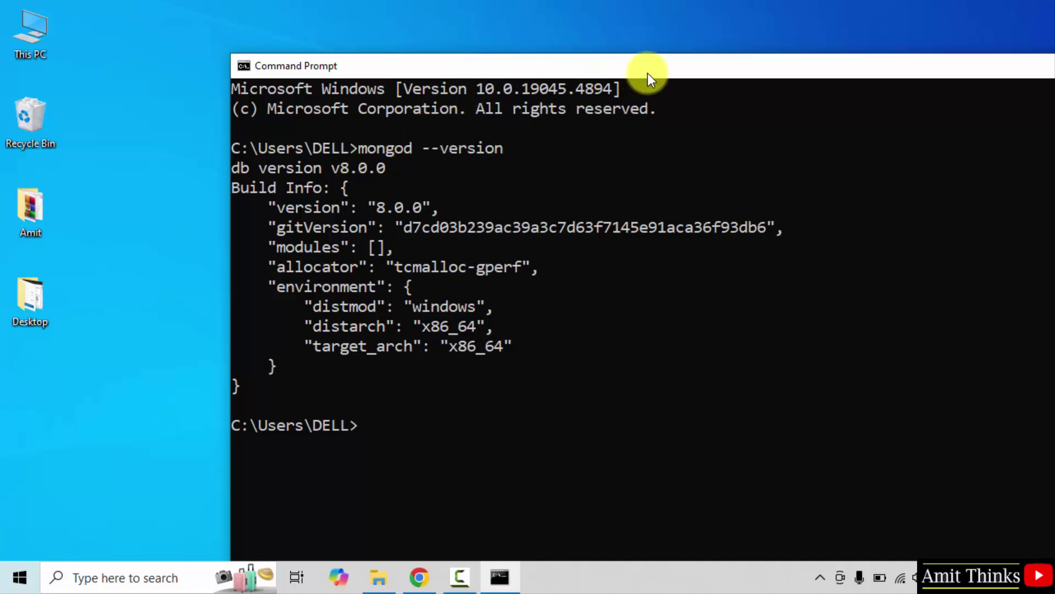
drag(648, 73, 419, 80)
Step: Minimize the version-check console and open a fresh Command Prompt on the right
click(907, 87)
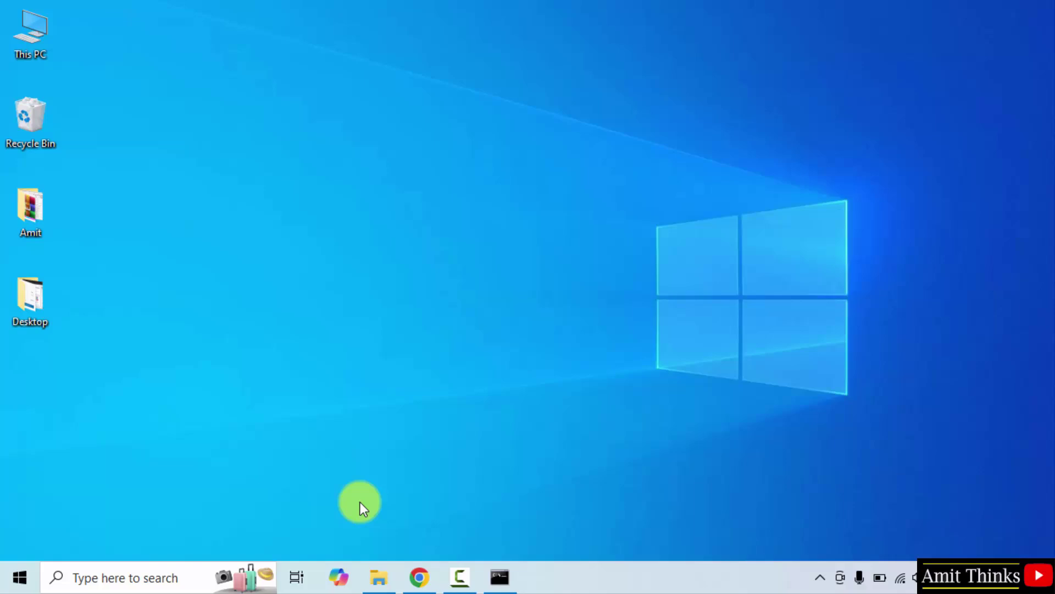
click(19, 577)
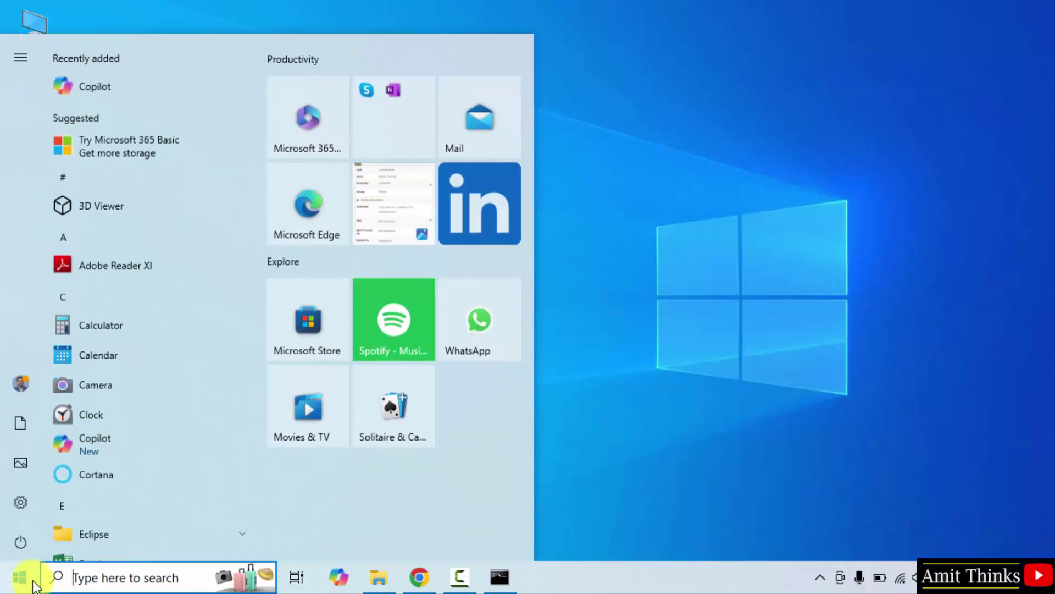
text(cmd)
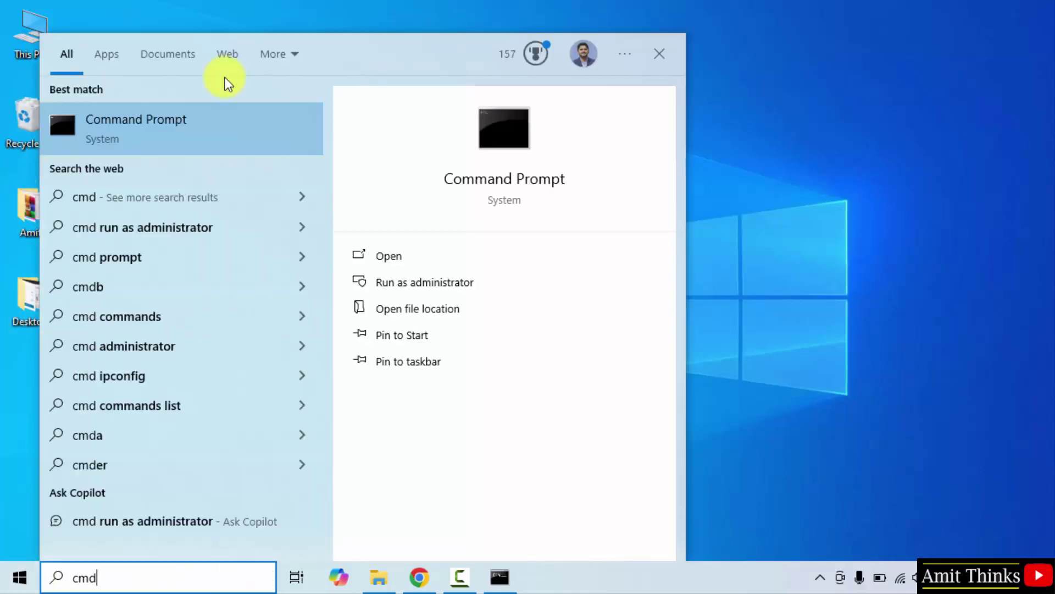
click(508, 260)
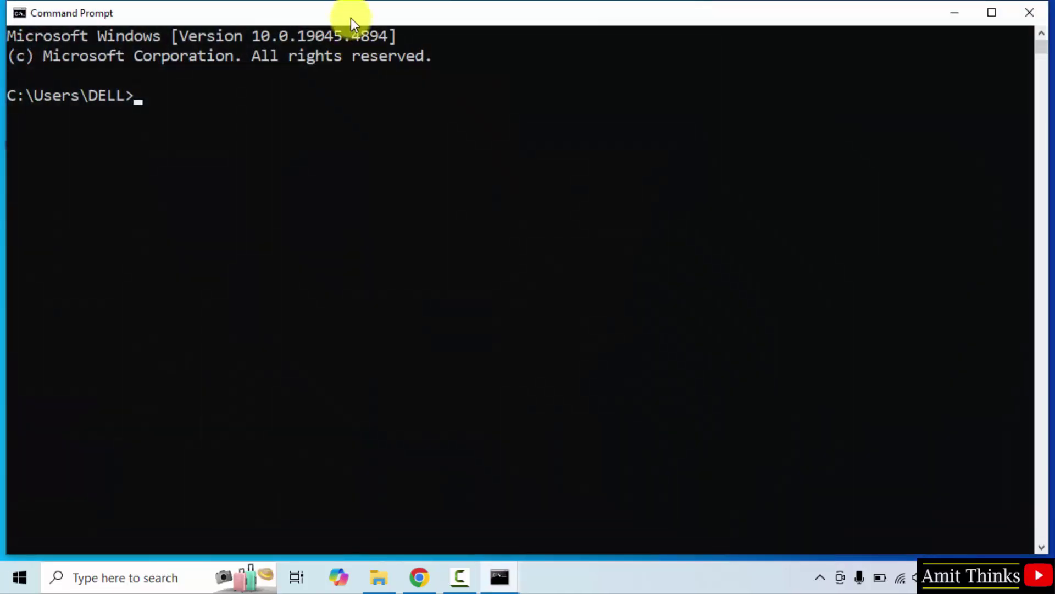
drag(350, 17, 577, 84)
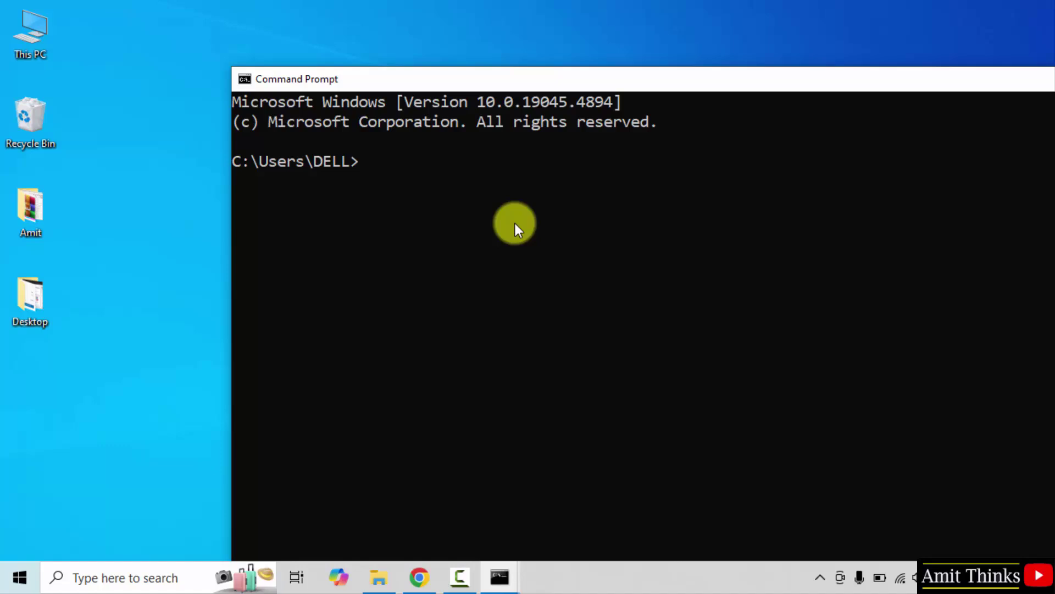
text(mongo)
text(sh)
Step: Launch mongosh to reach the test prompt on local MongoDB 8.0.0, then reposition its window
key(Return)
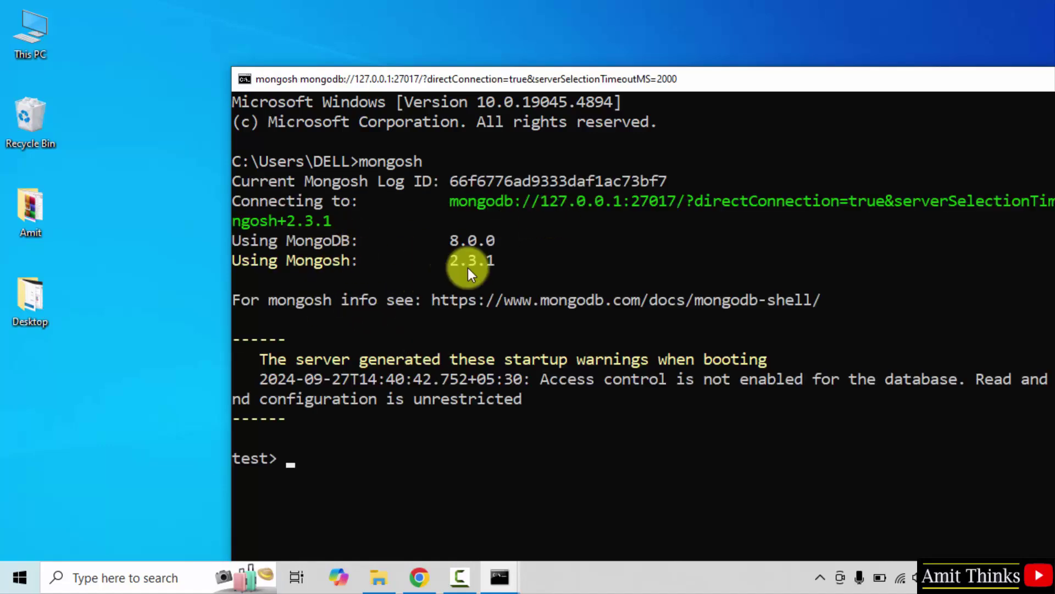
drag(685, 85, 656, 39)
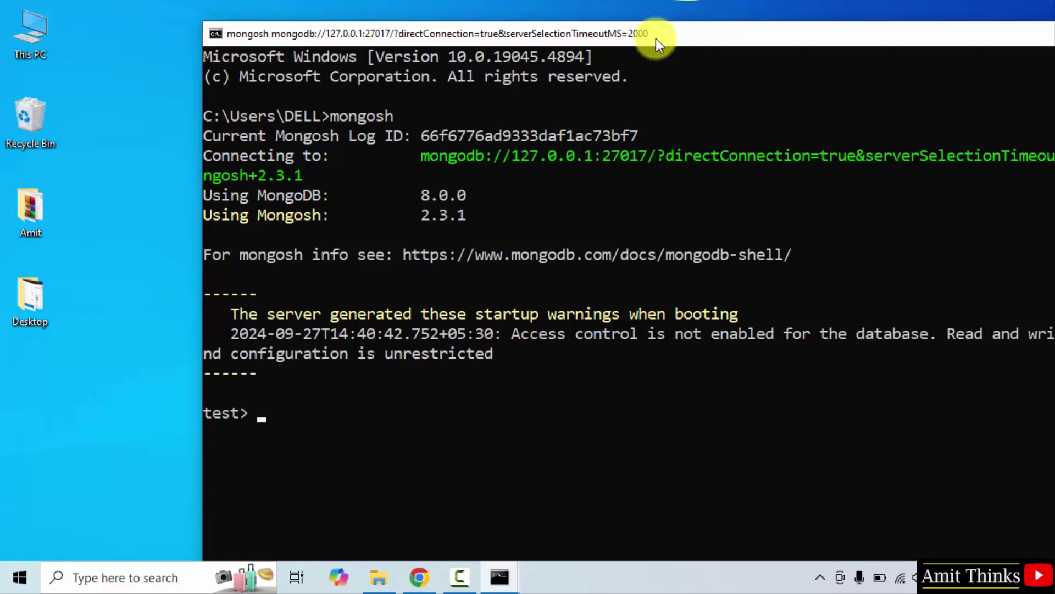
drag(207, 33, 299, 145)
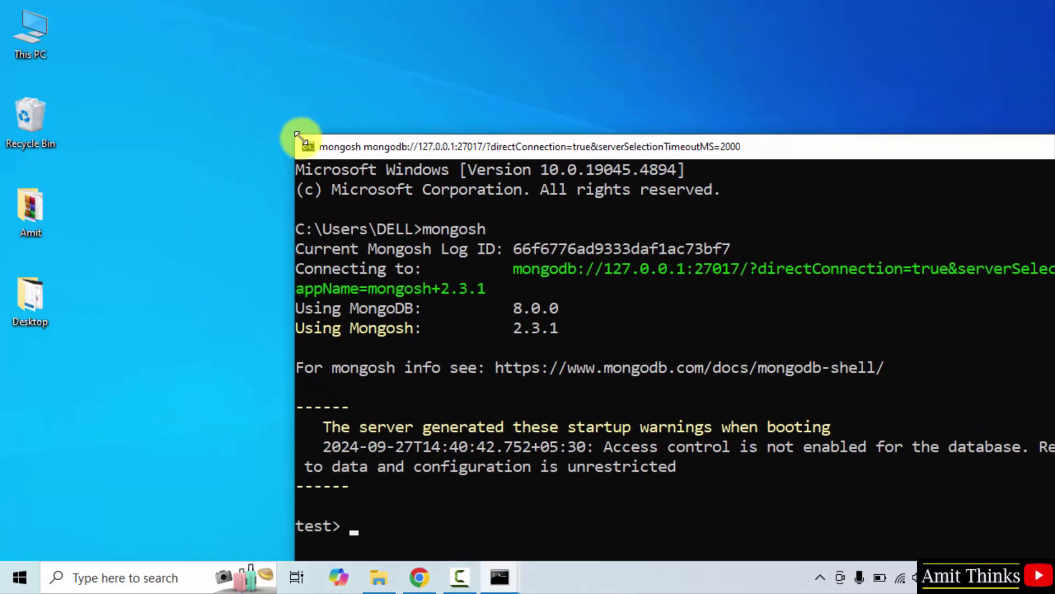
drag(448, 145, 354, 39)
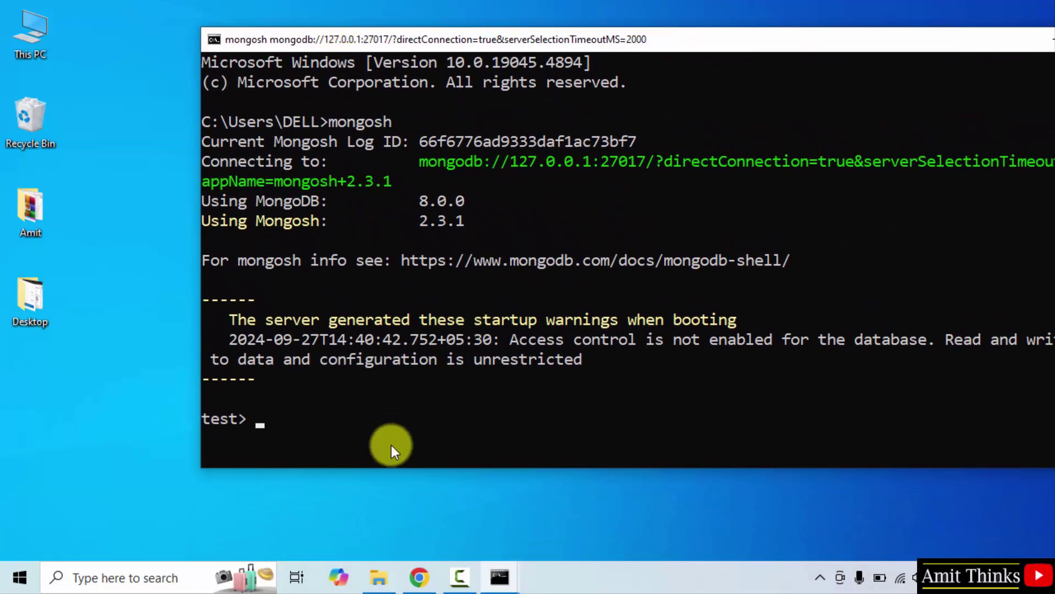
text(sh)
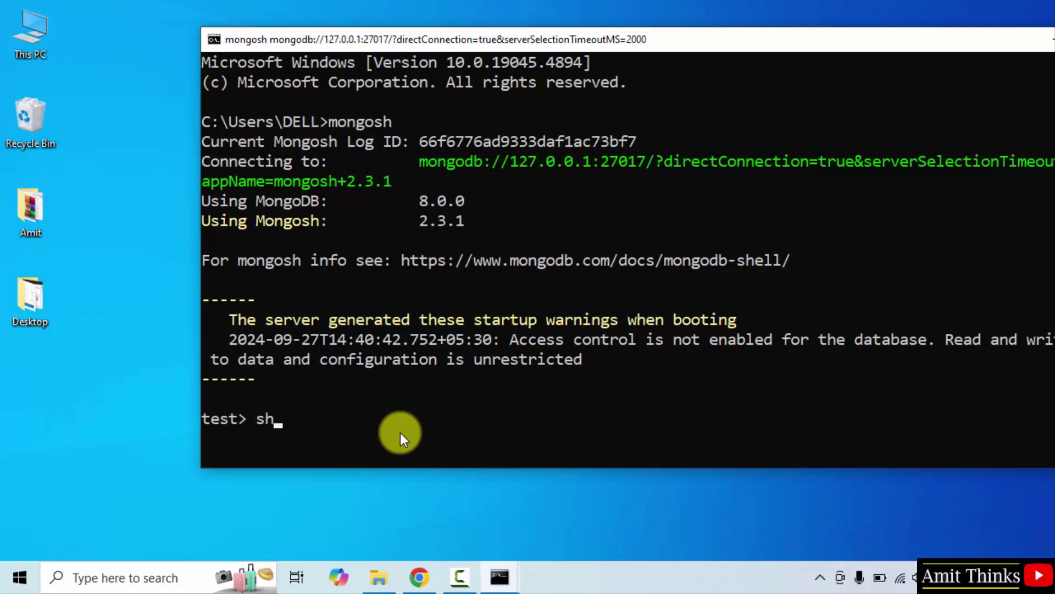
text(ow dbs)
Step: List databases with show dbs, showing admin, config and local
key(Return)
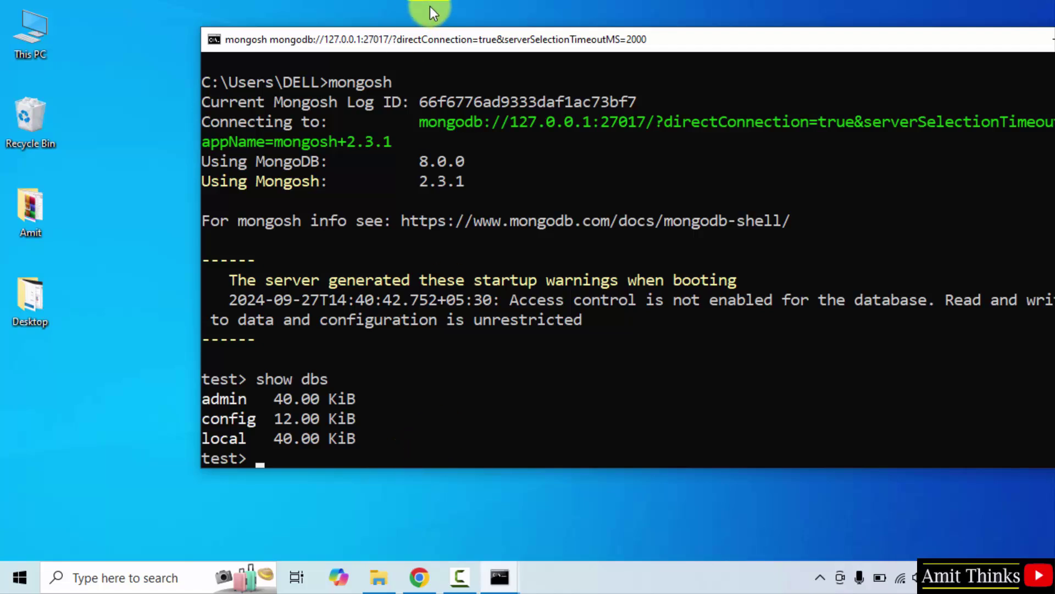
text(use)
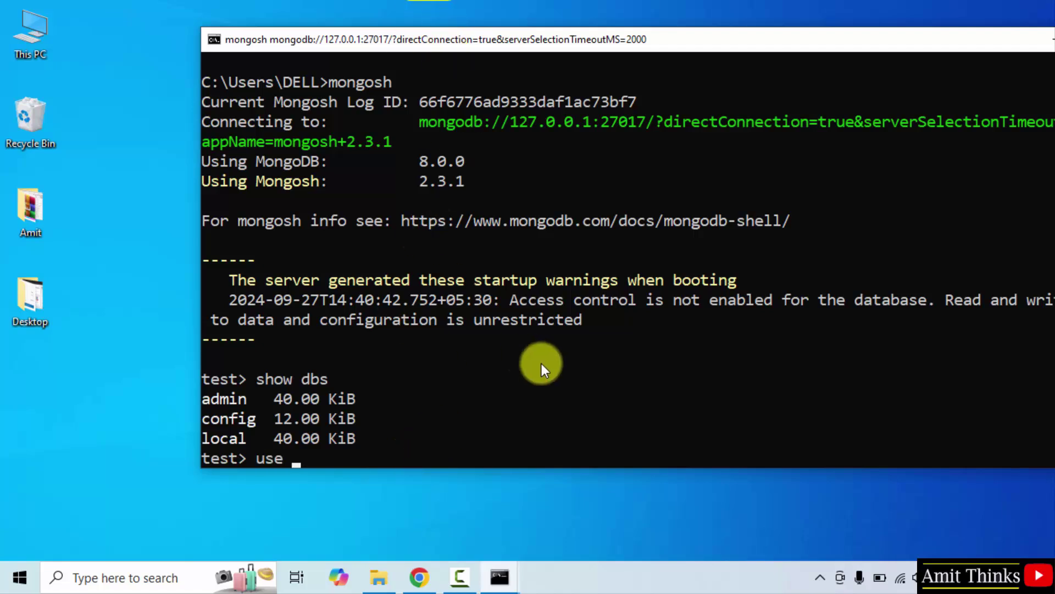
text( amitdb)
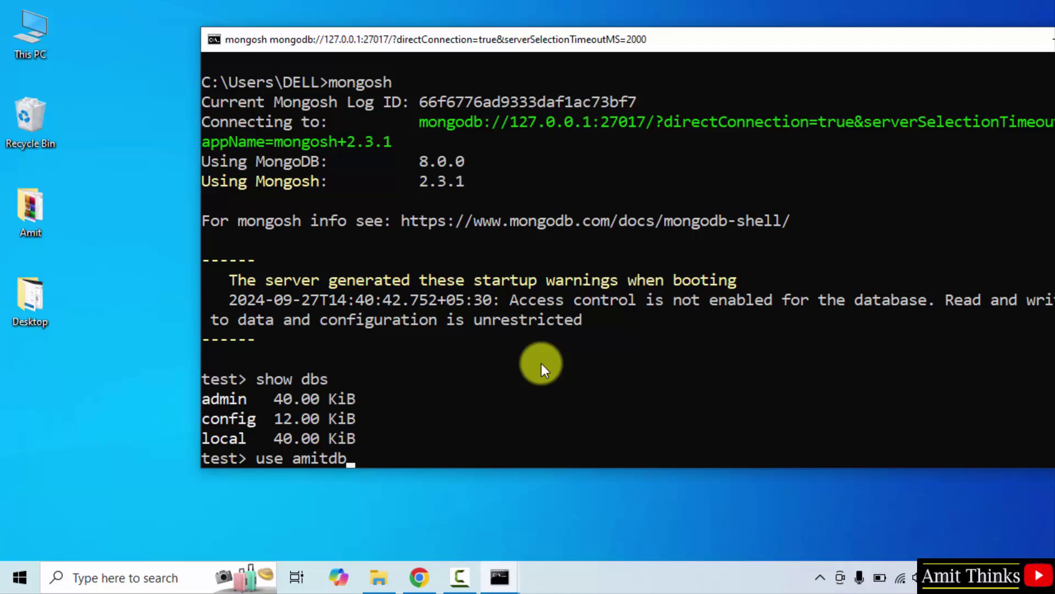
Step: Switch to the amitdb database with use amitdb
key(Return)
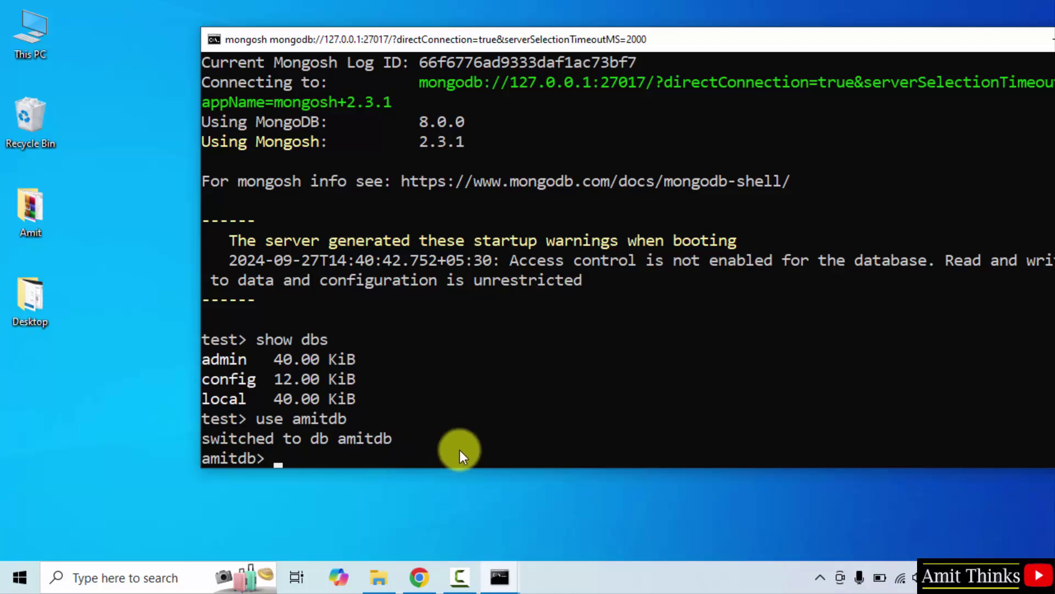
text(db.)
text(createColle)
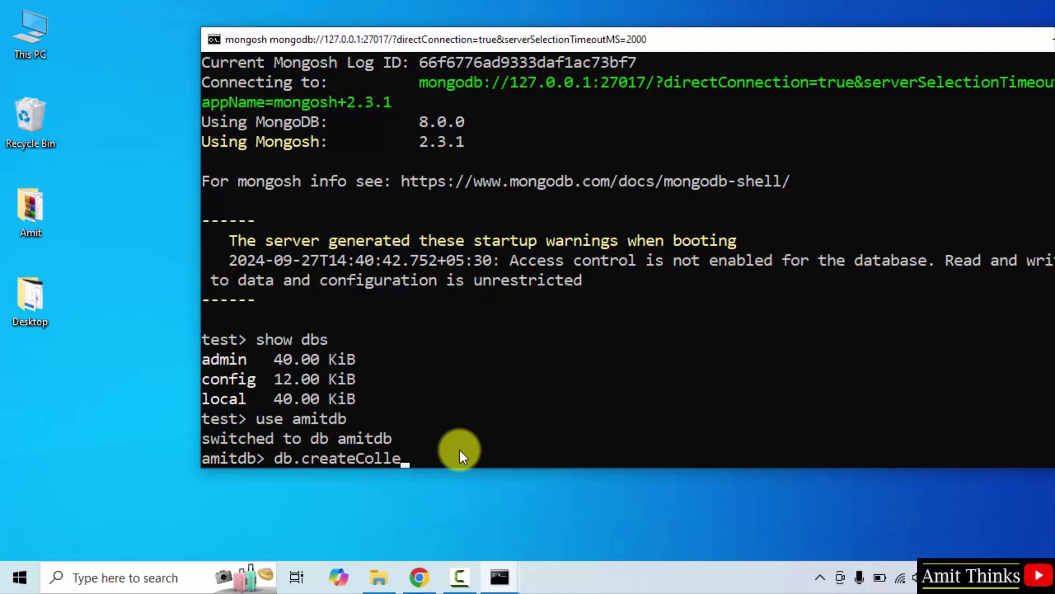
text(ction()
Step: Run db.createCollection("students") at the amitdb prompt and get ok: 1
key(Left)
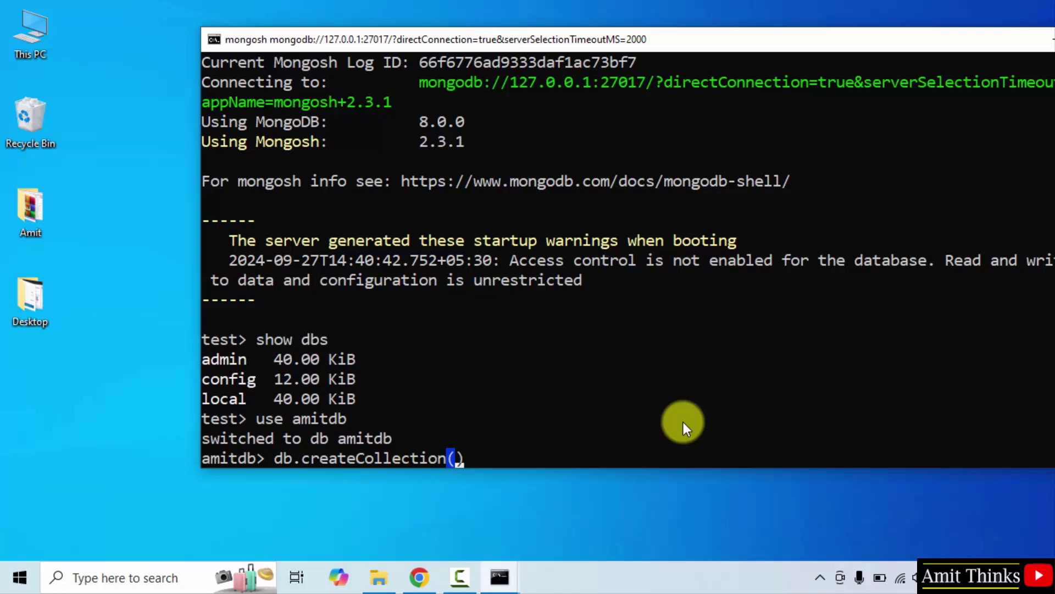
text("")
key(Left)
text(students)
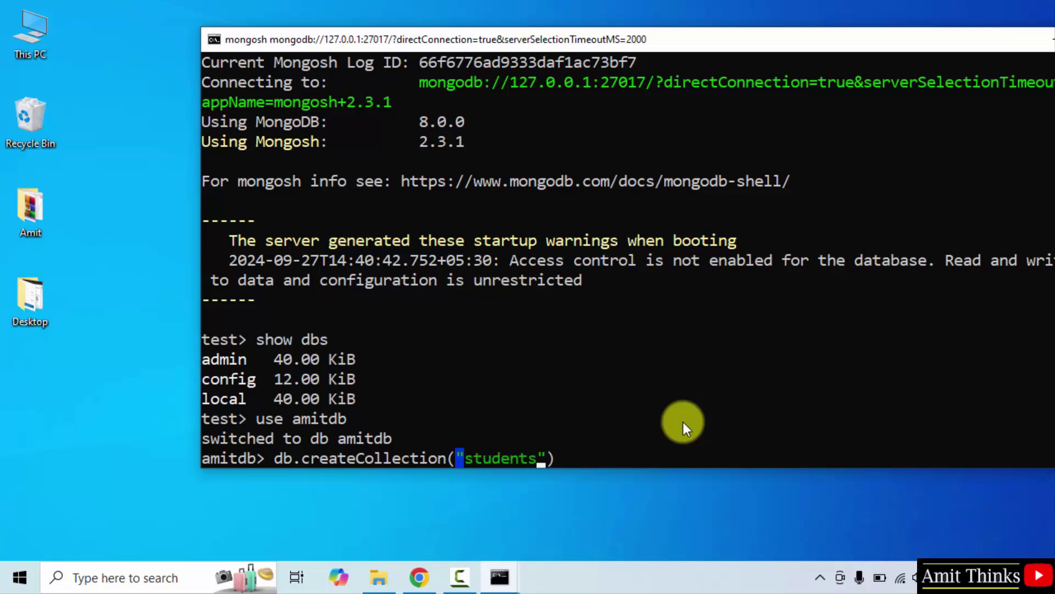
key(Right)
key(Right)
key(Return)
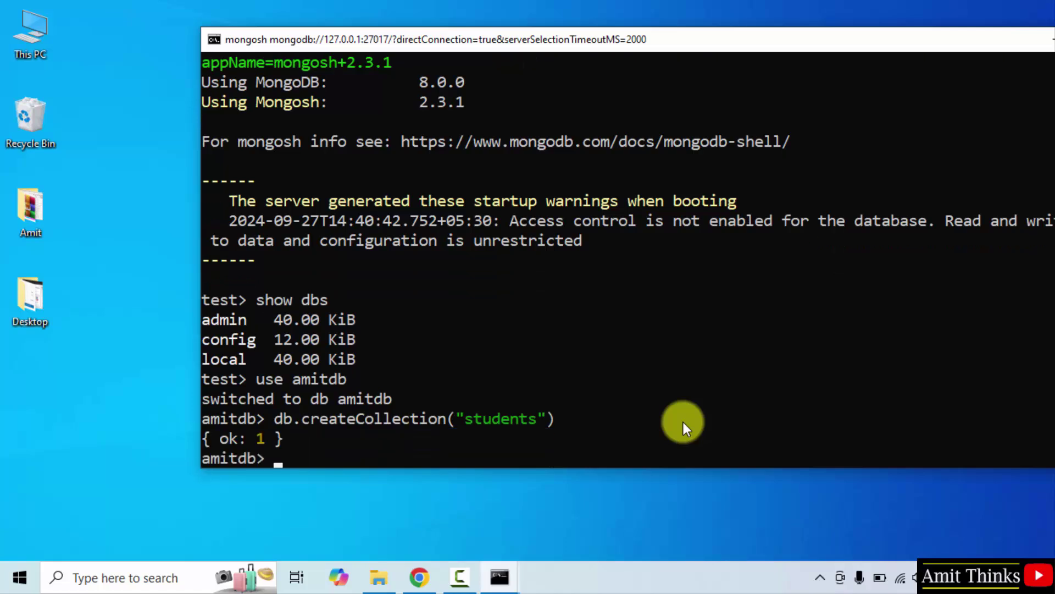